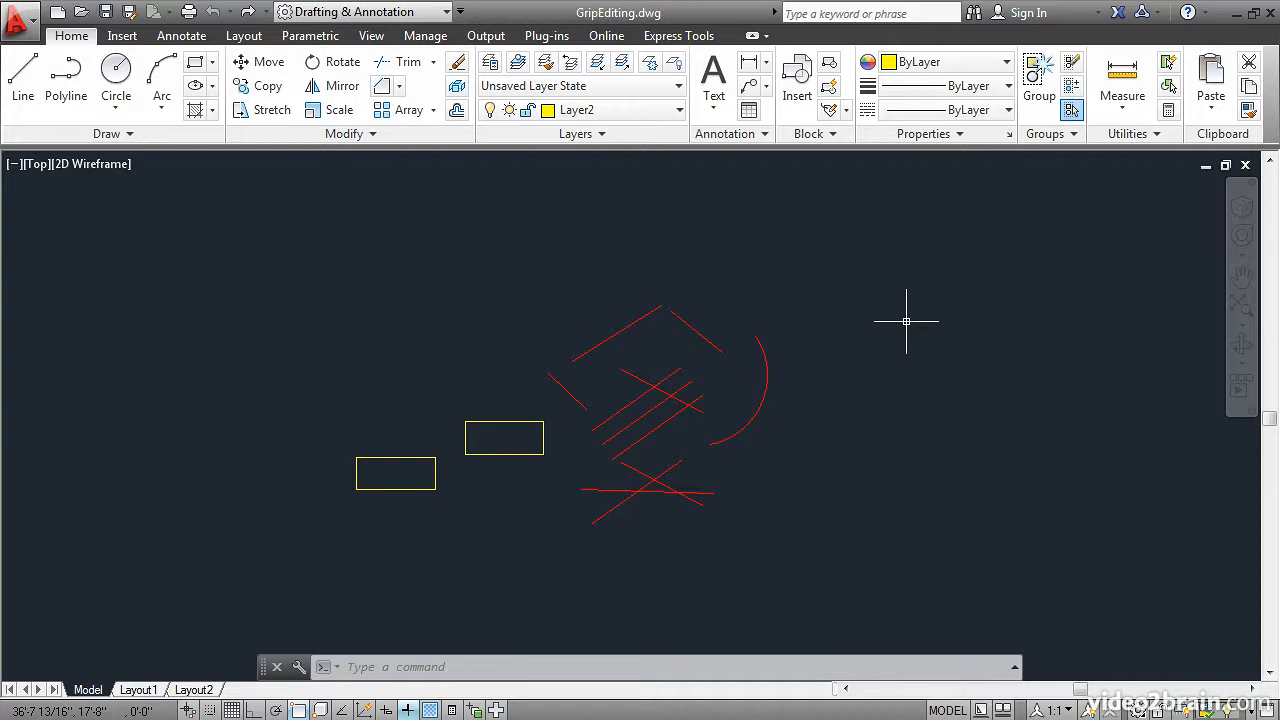
Stretch the red arc's upper endpoint far to the right, to about 46'-1", 13'-10".
left_click(776, 372)
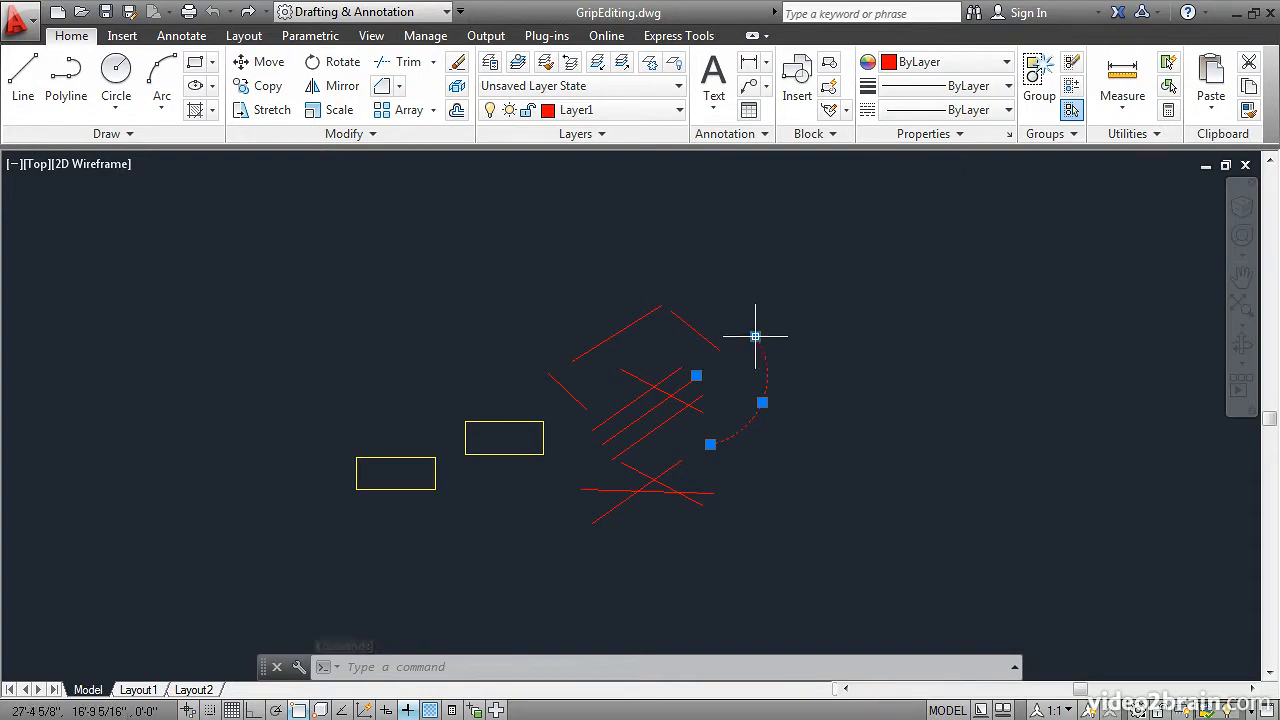
mouse_move(755, 336)
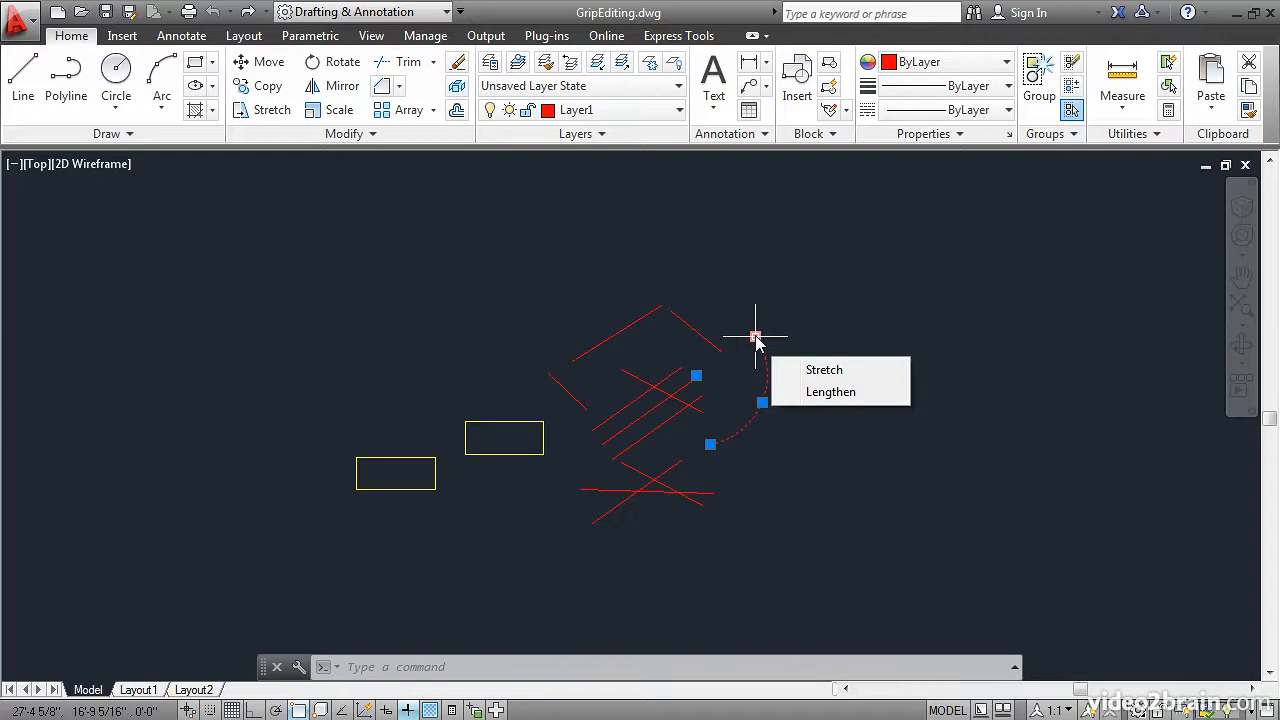
left_click(826, 376)
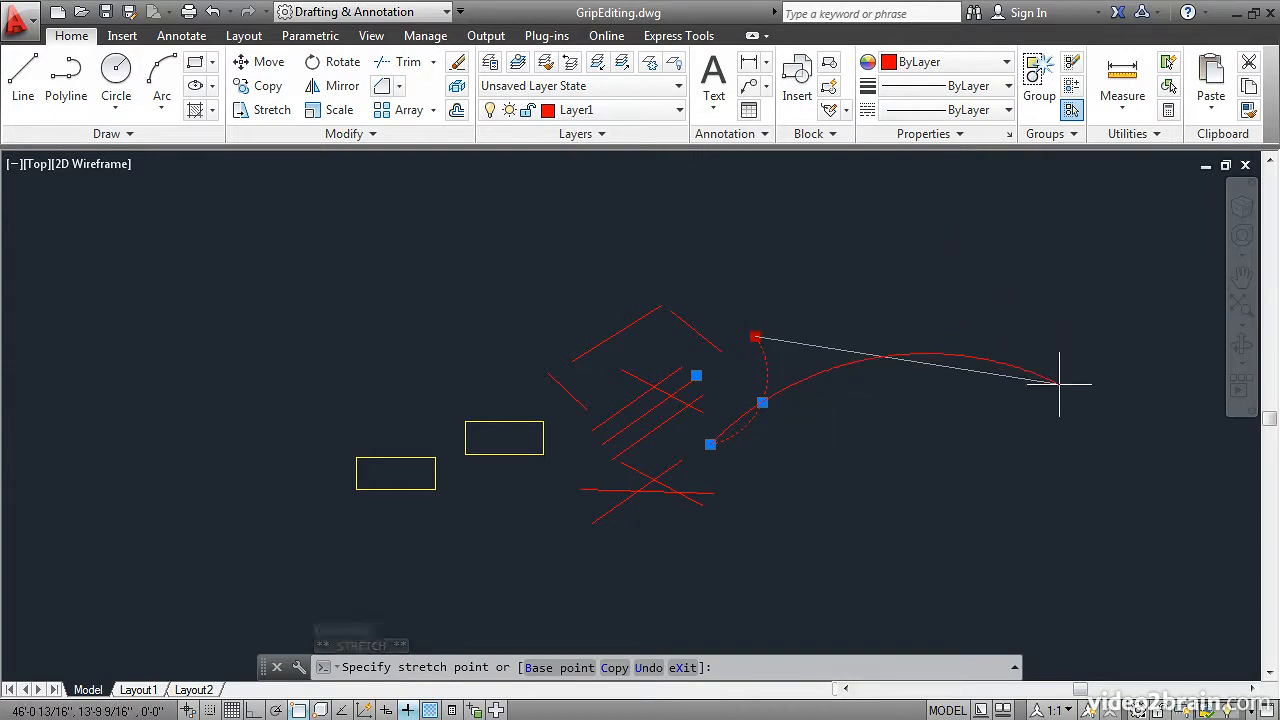
left_click(1059, 383)
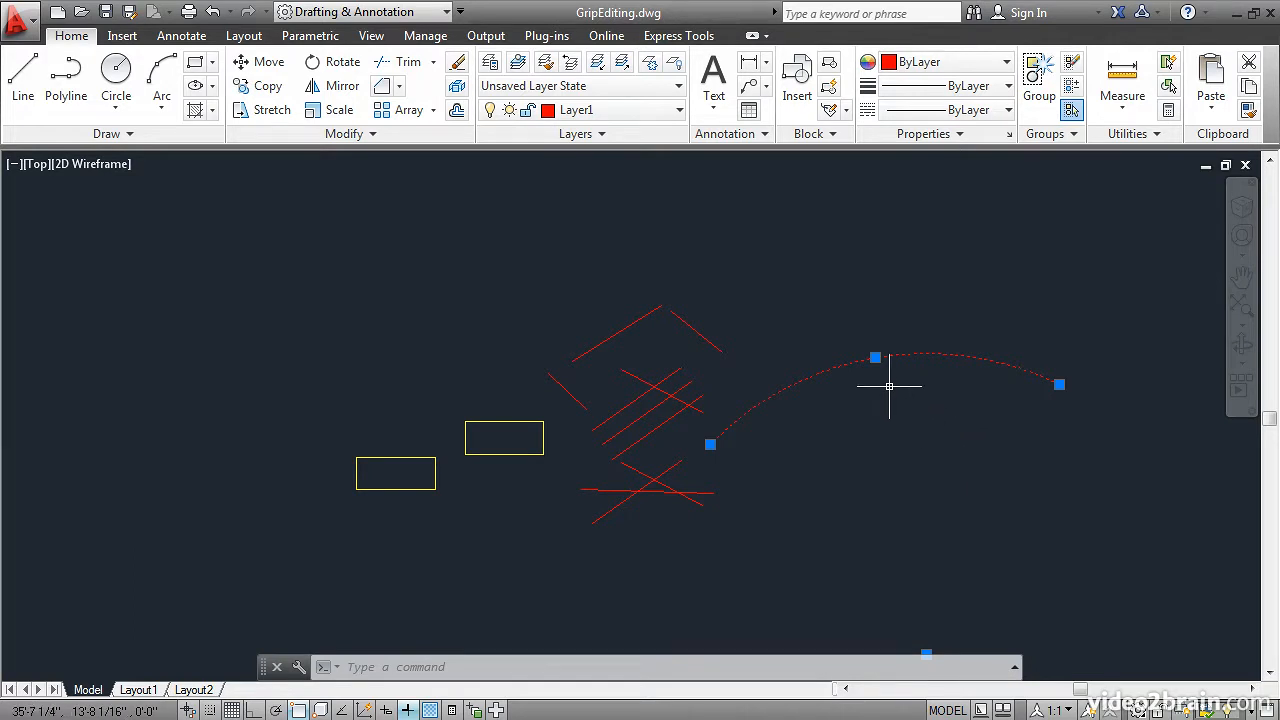
Reduce the arc's radius from its midpoint grip, bringing the curve closer to its center.
mouse_move(875, 358)
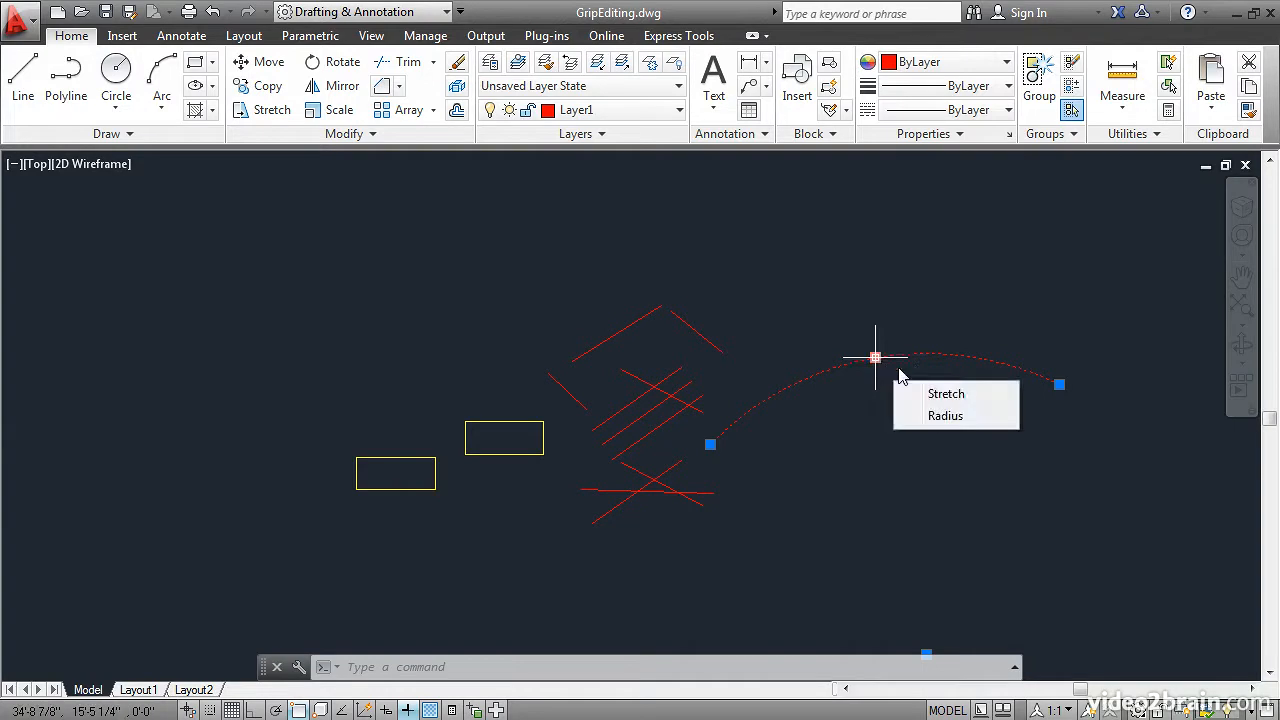
left_click(944, 416)
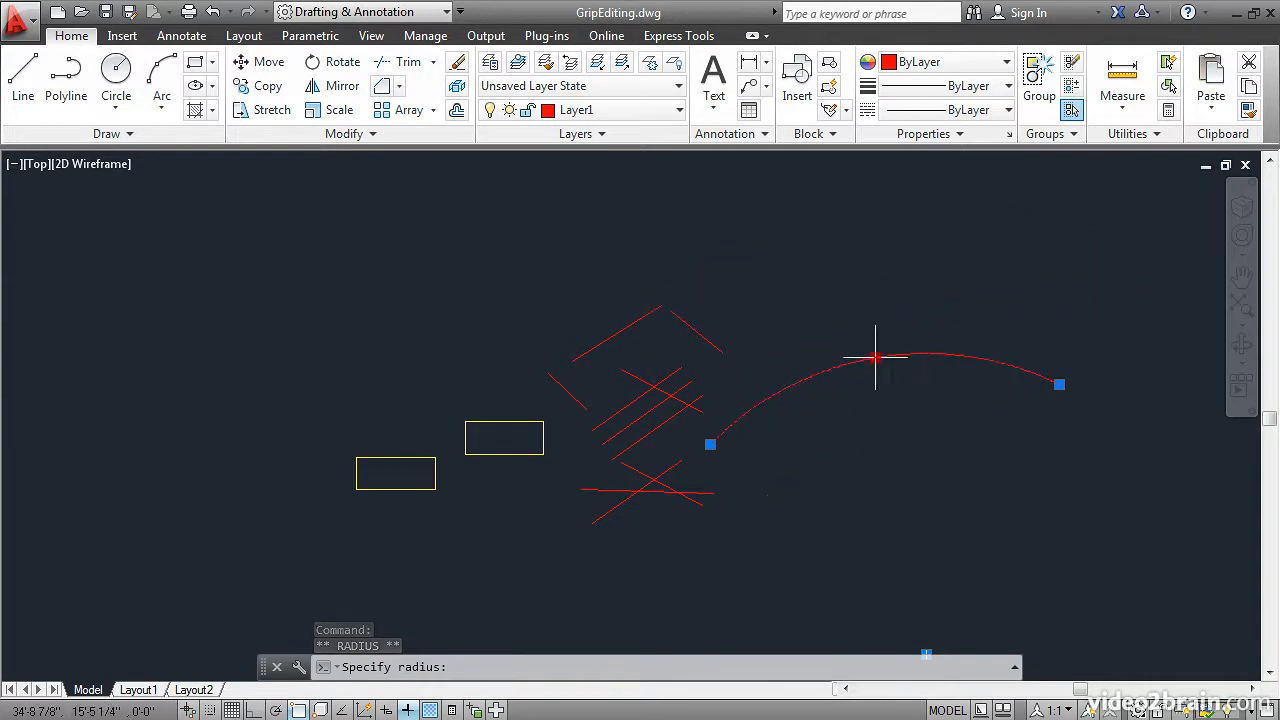
left_click(895, 452)
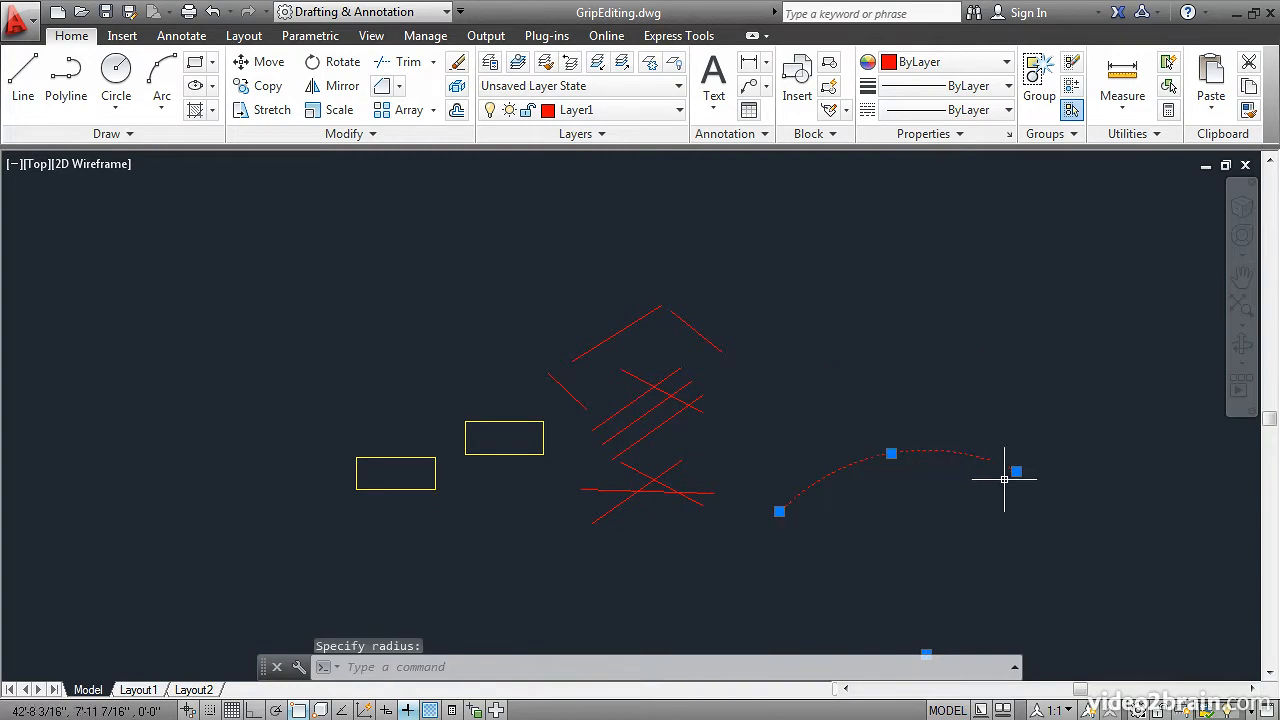
Shorten the arc with the Lengthen grip option so its right end lies directly above its center.
mouse_move(1016, 472)
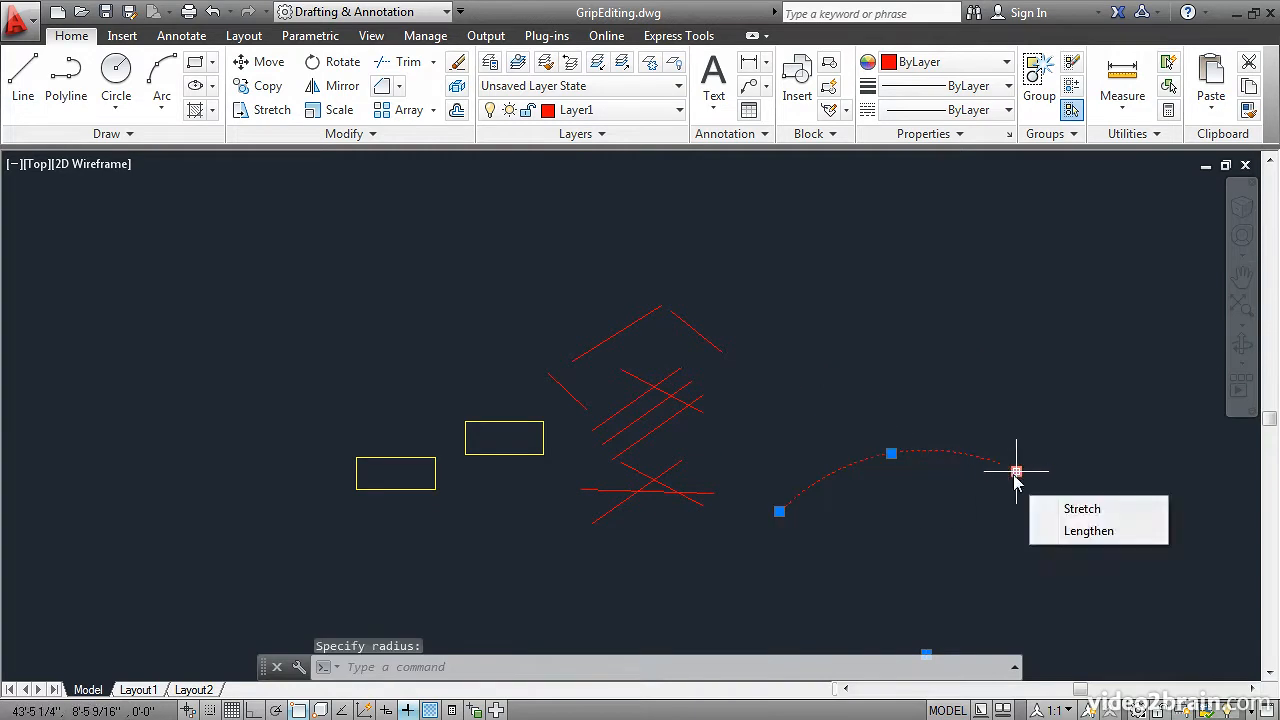
left_click(1076, 531)
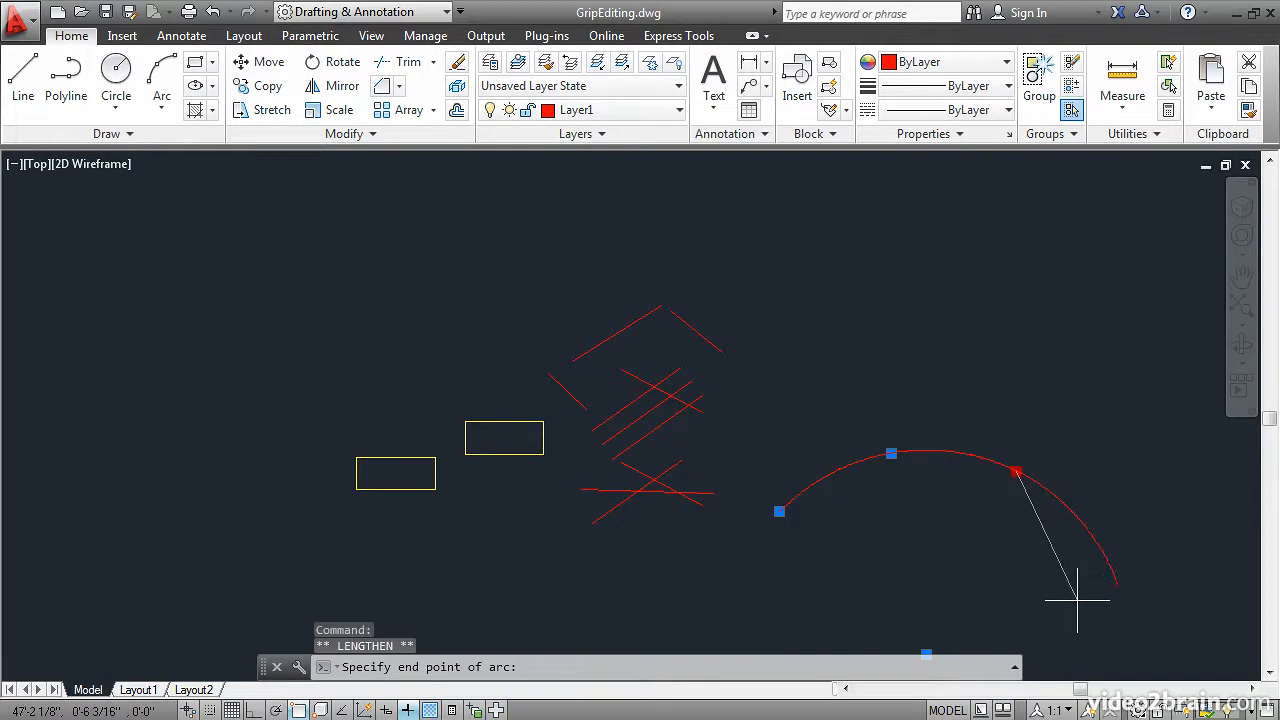
left_click(924, 528)
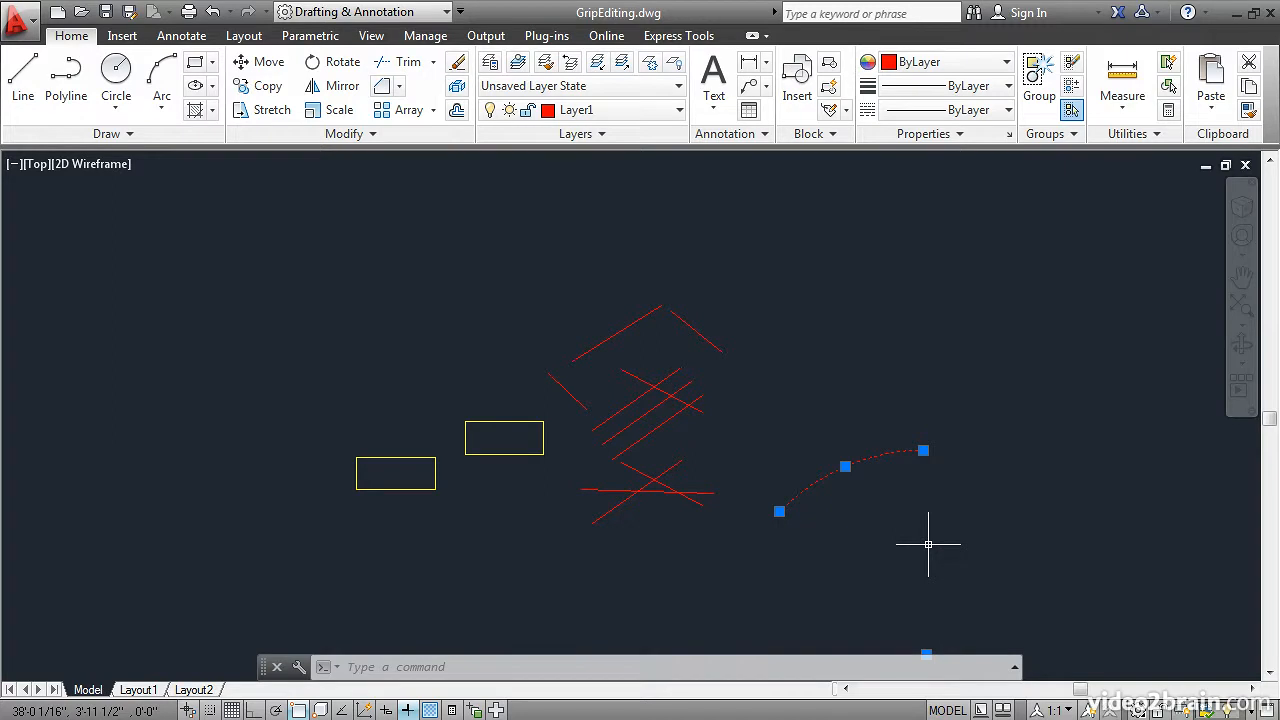
Rotate the arc about its right endpoint so it extends downward to the right from that point.
left_click(923, 451)
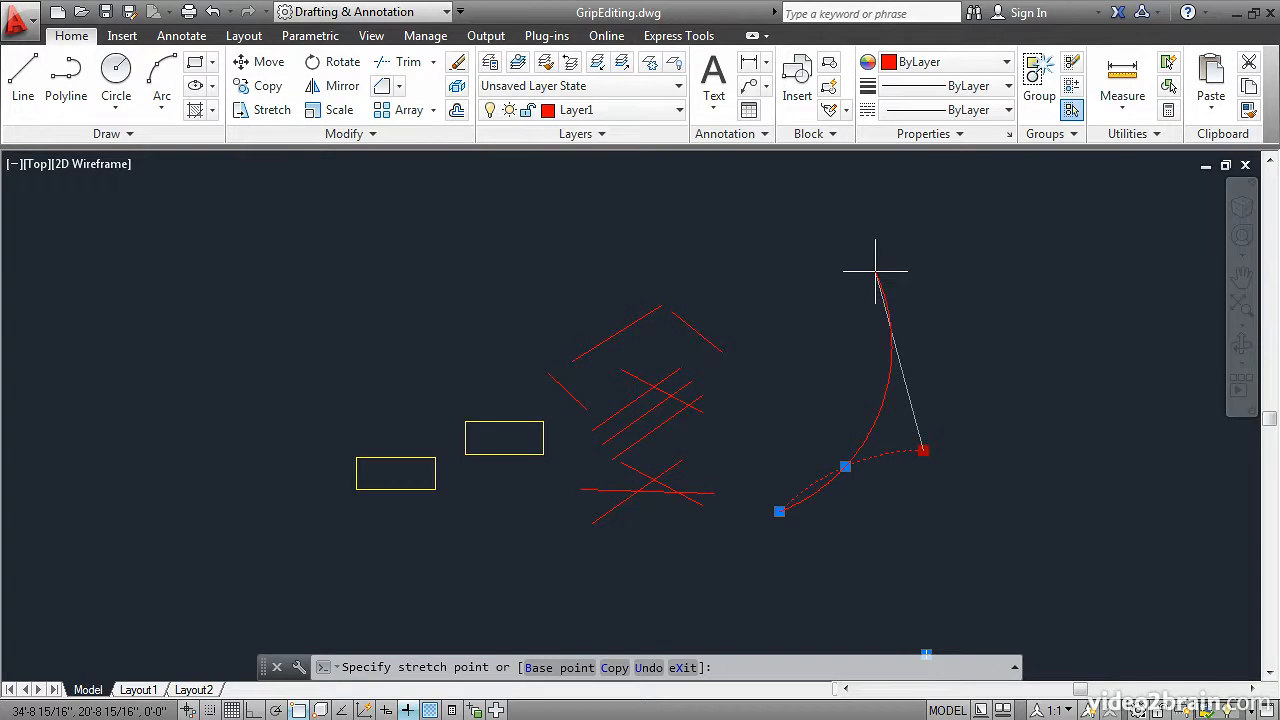
key("space")
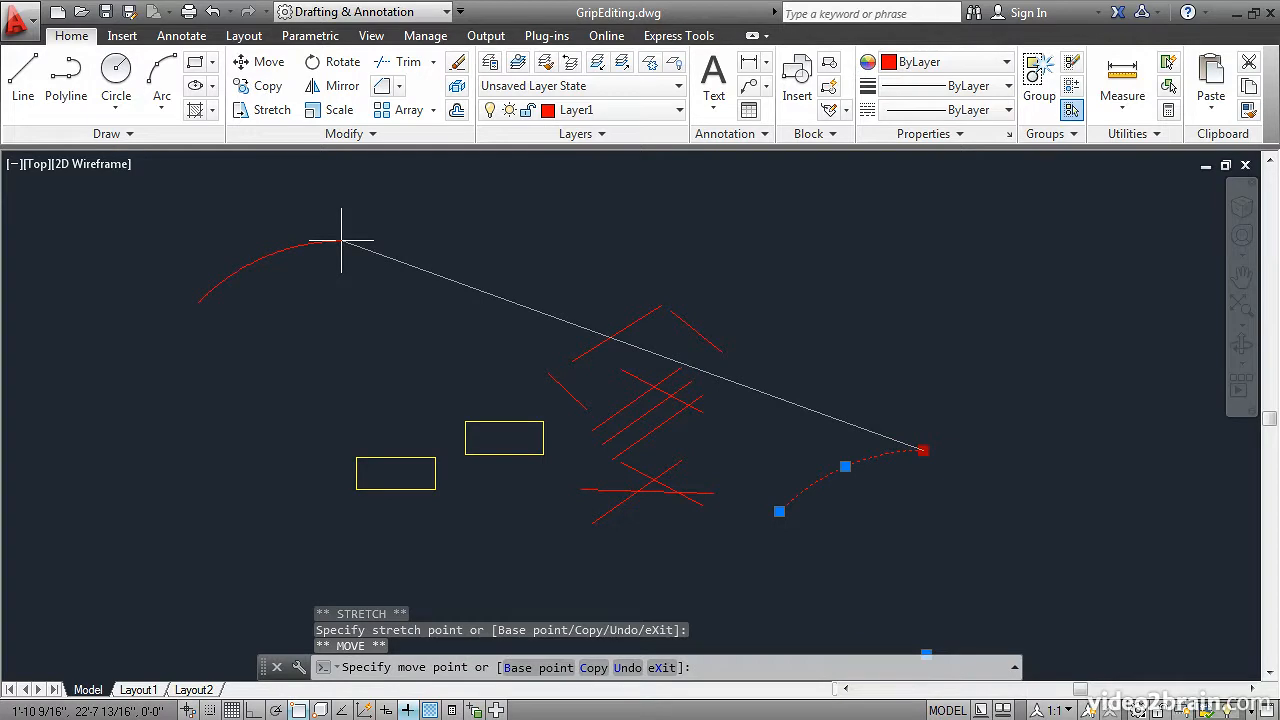
key("space")
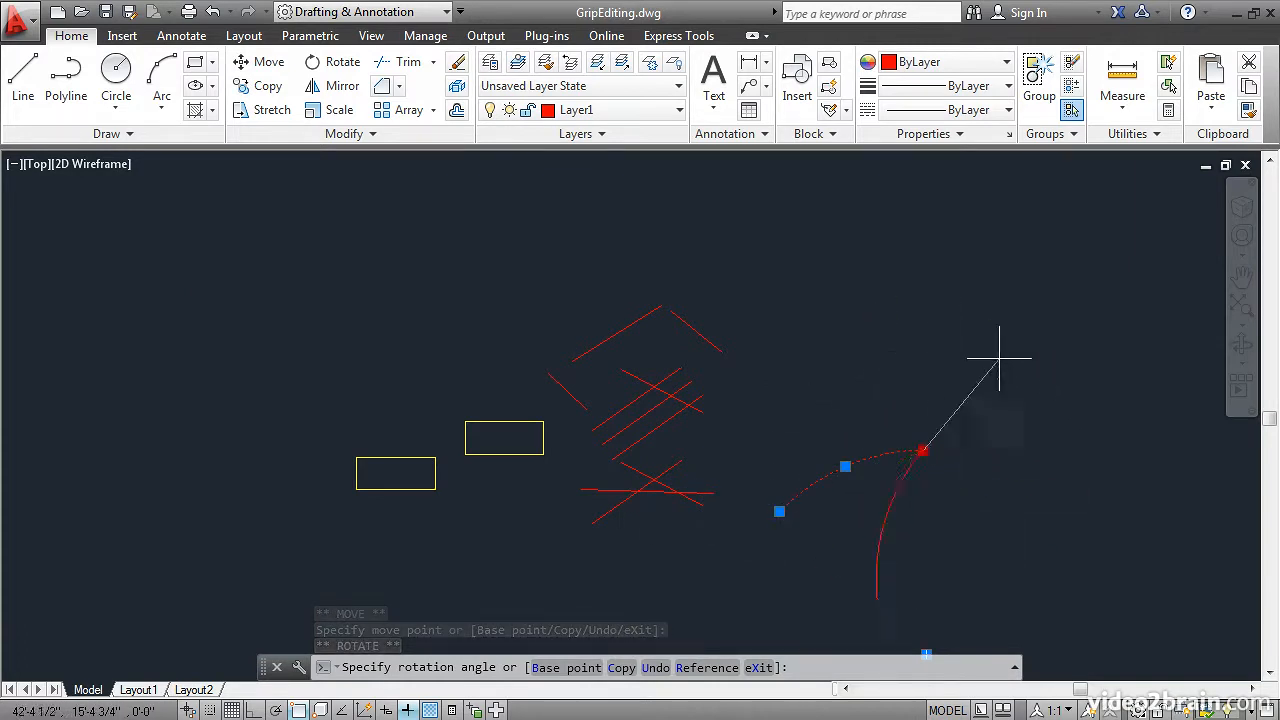
left_click(849, 375)
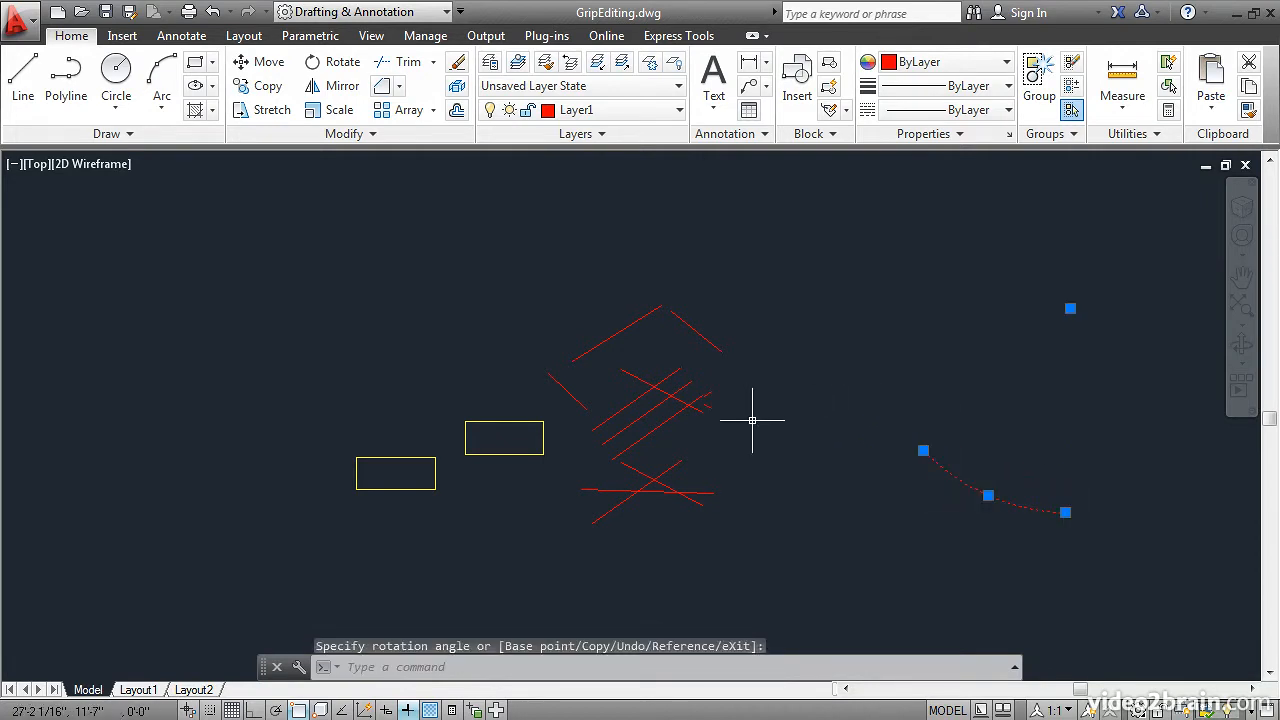
Move the arc by its upper endpoint to the open area above and left of the two yellow rectangles.
left_click(923, 450)
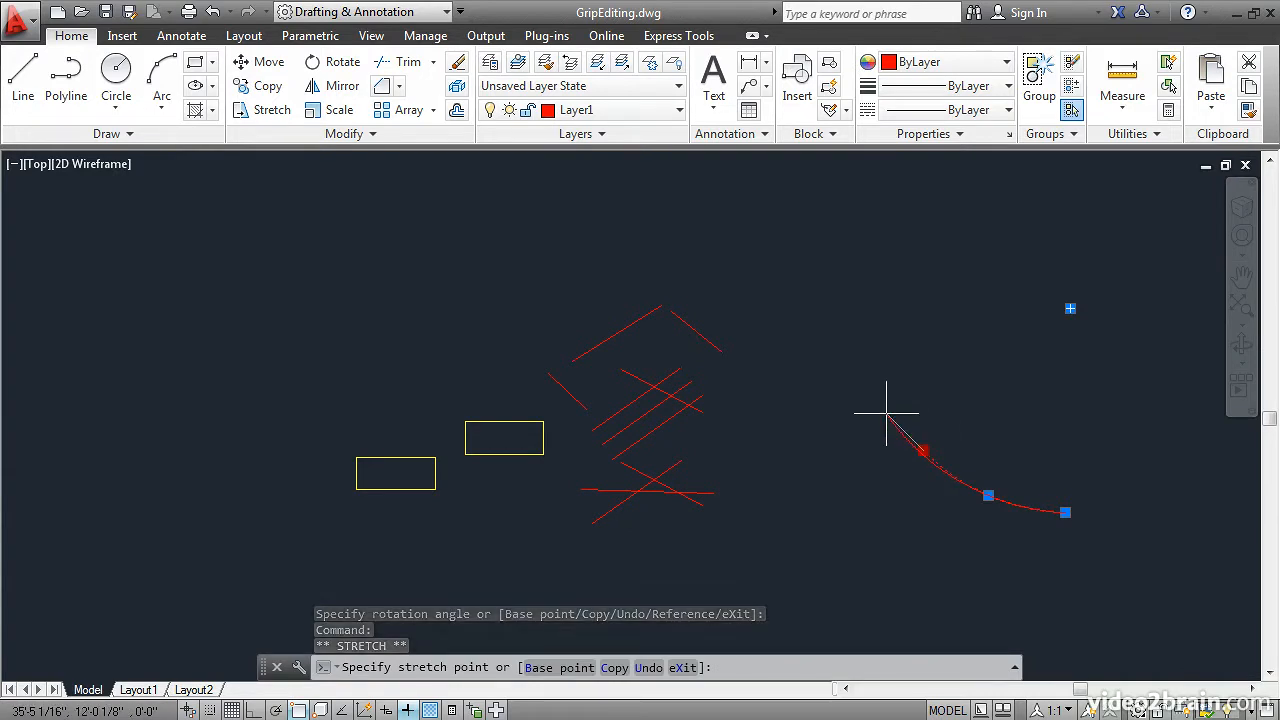
key("space")
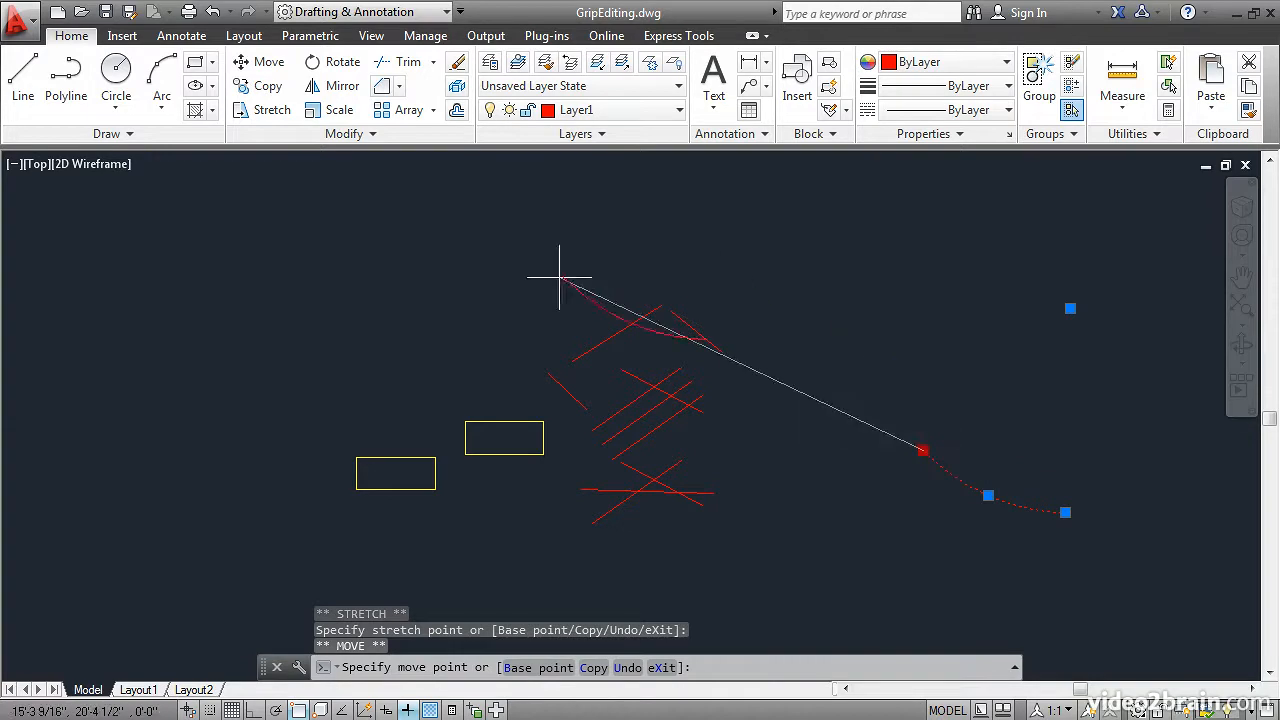
left_click(229, 230)
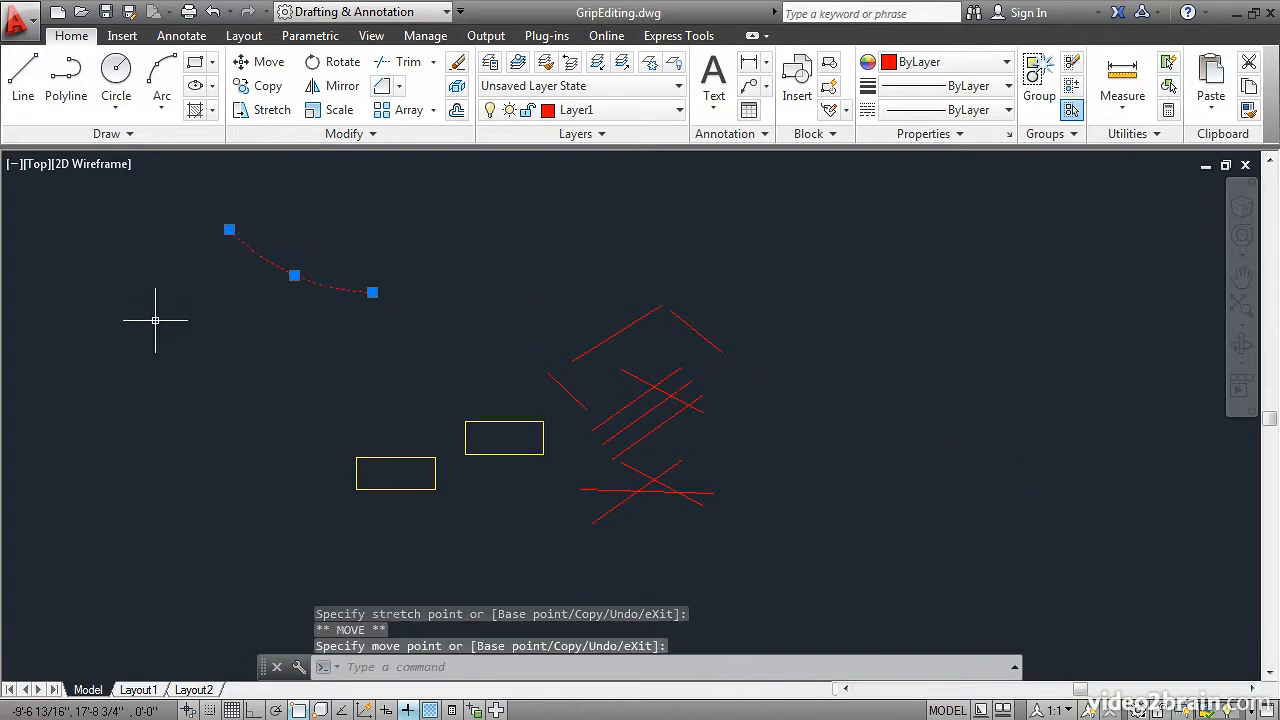
Scale the arc by a factor of .5 about its lower right endpoint.
left_click(372, 293)
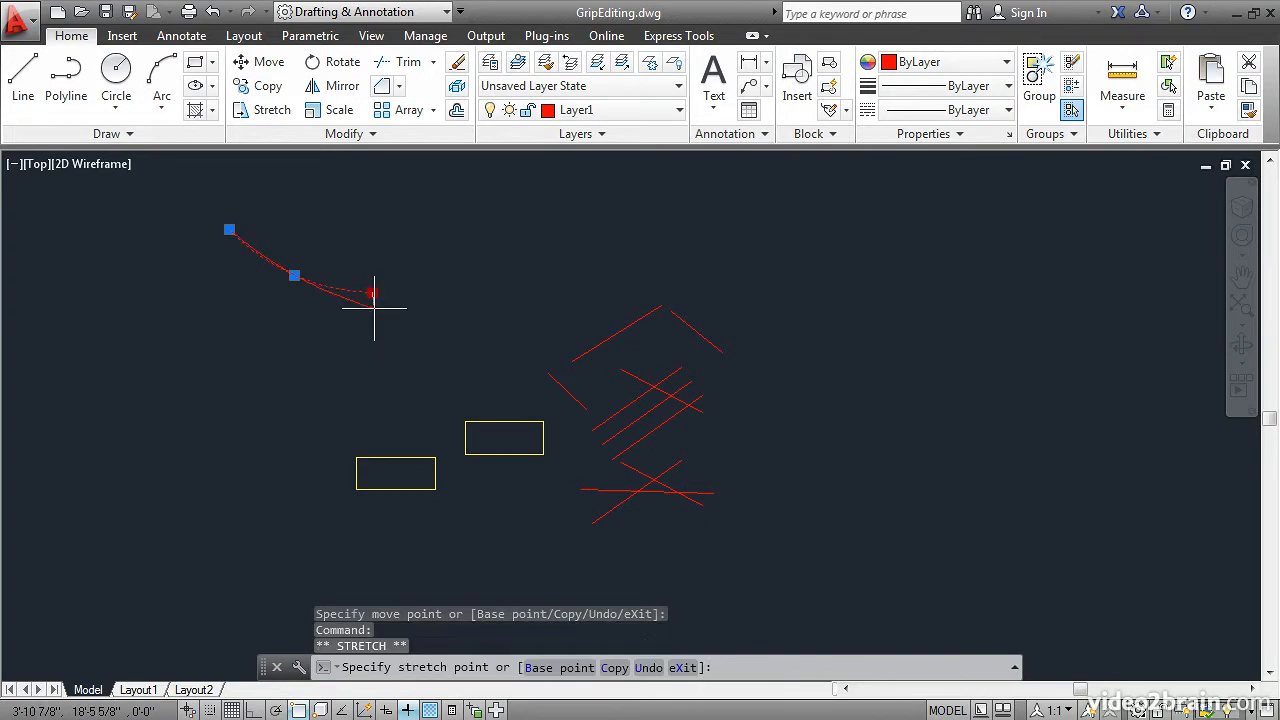
key("space")
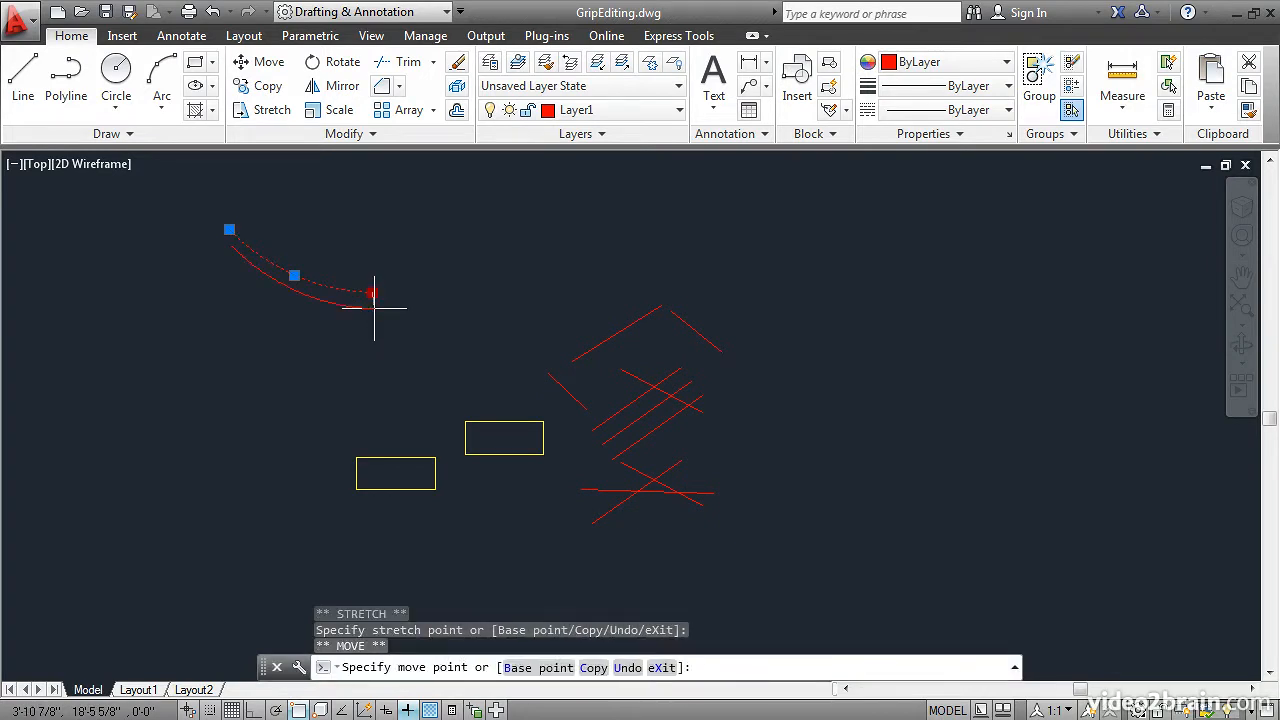
key("space")
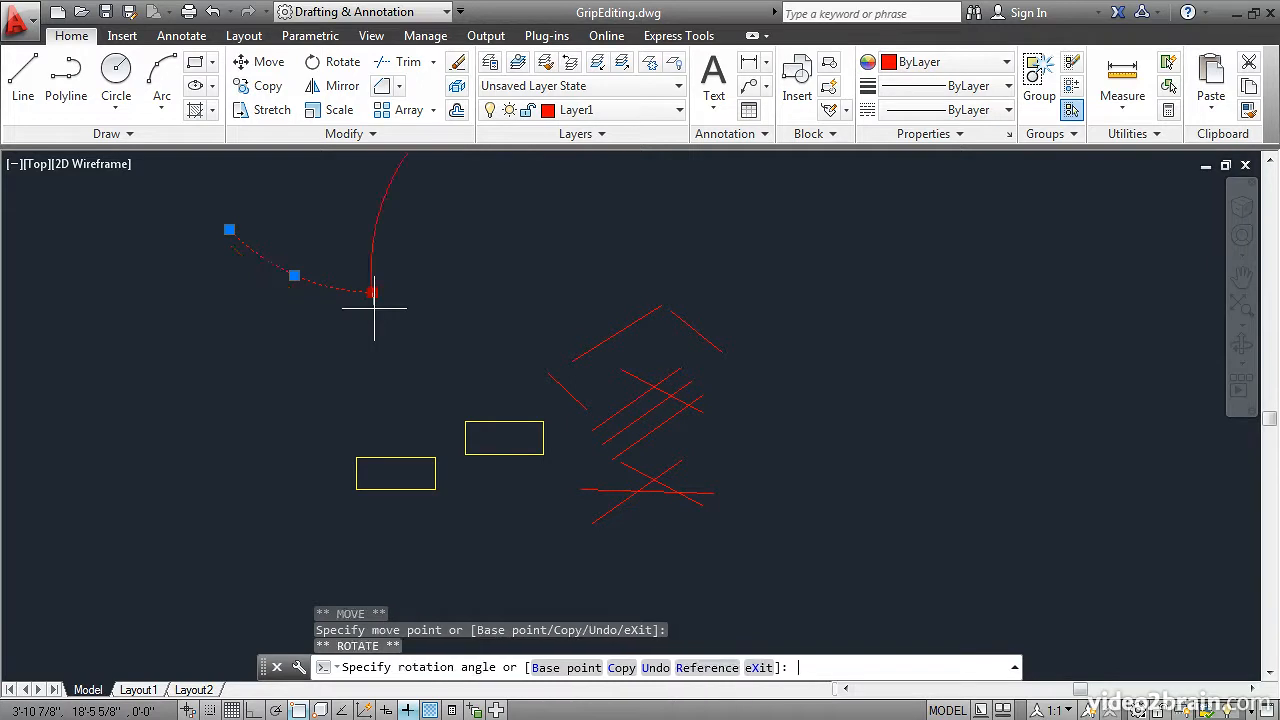
key("space")
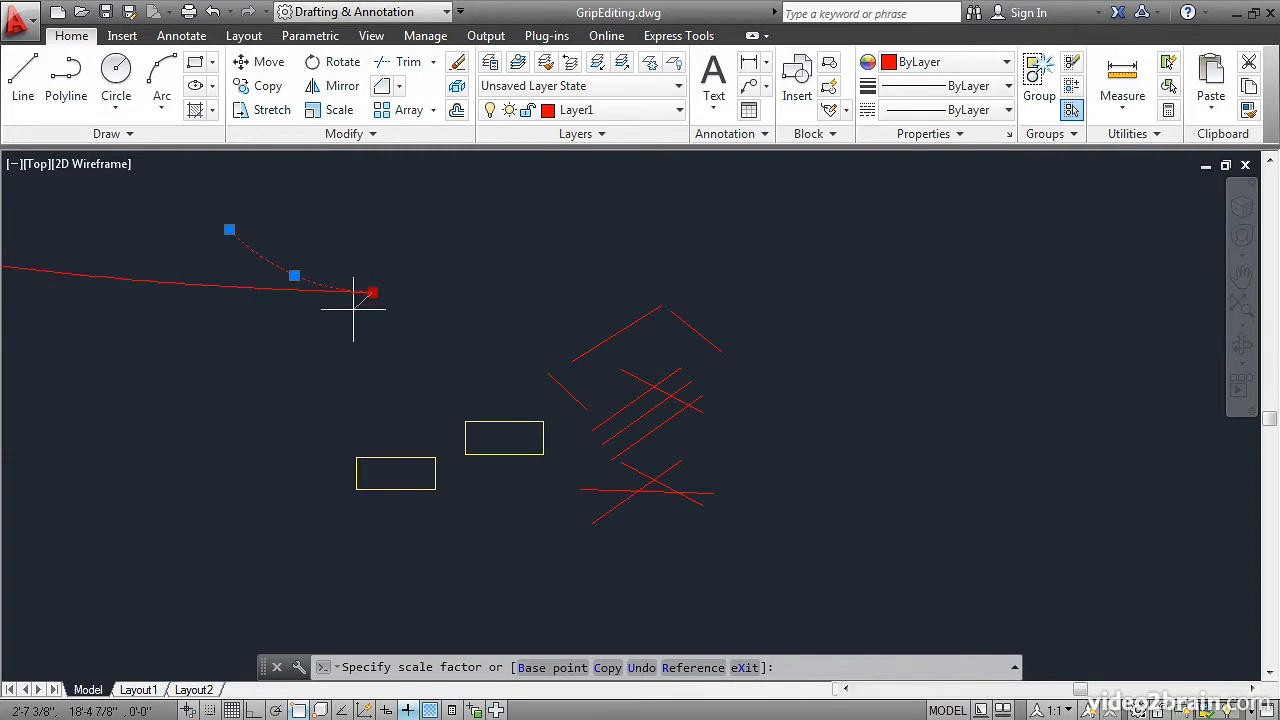
type(".")
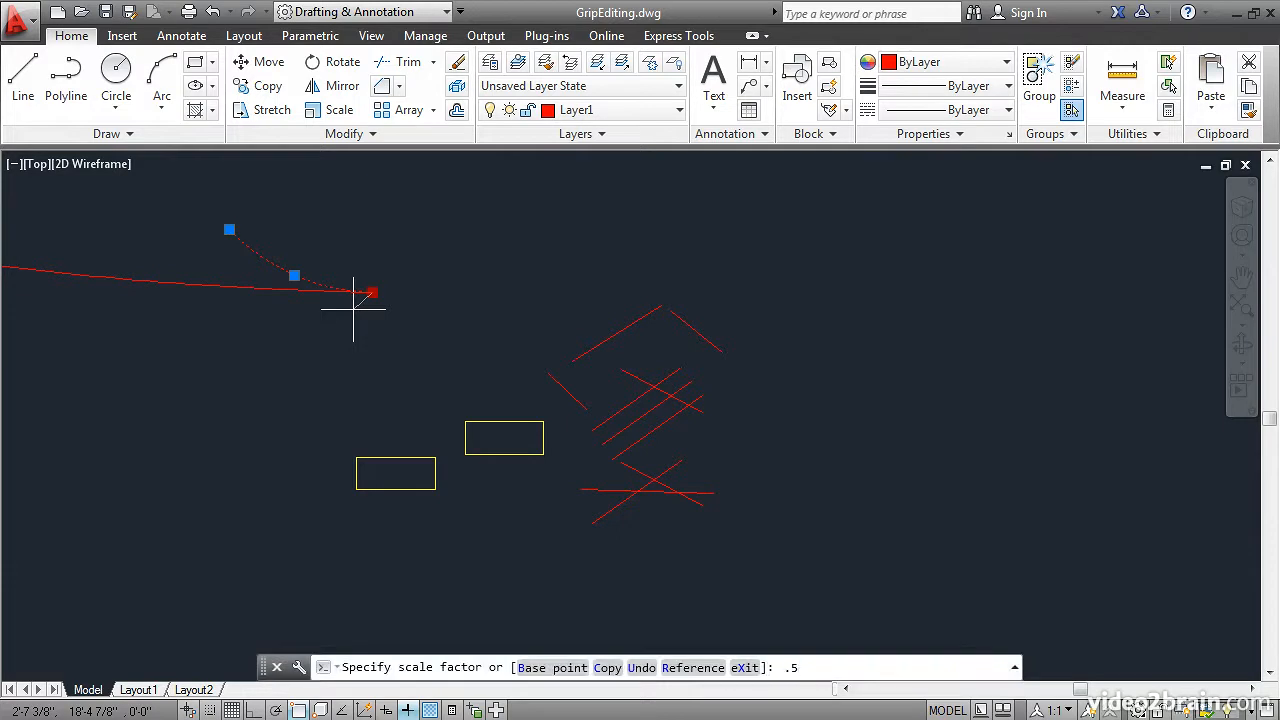
type("5")
key("Return")
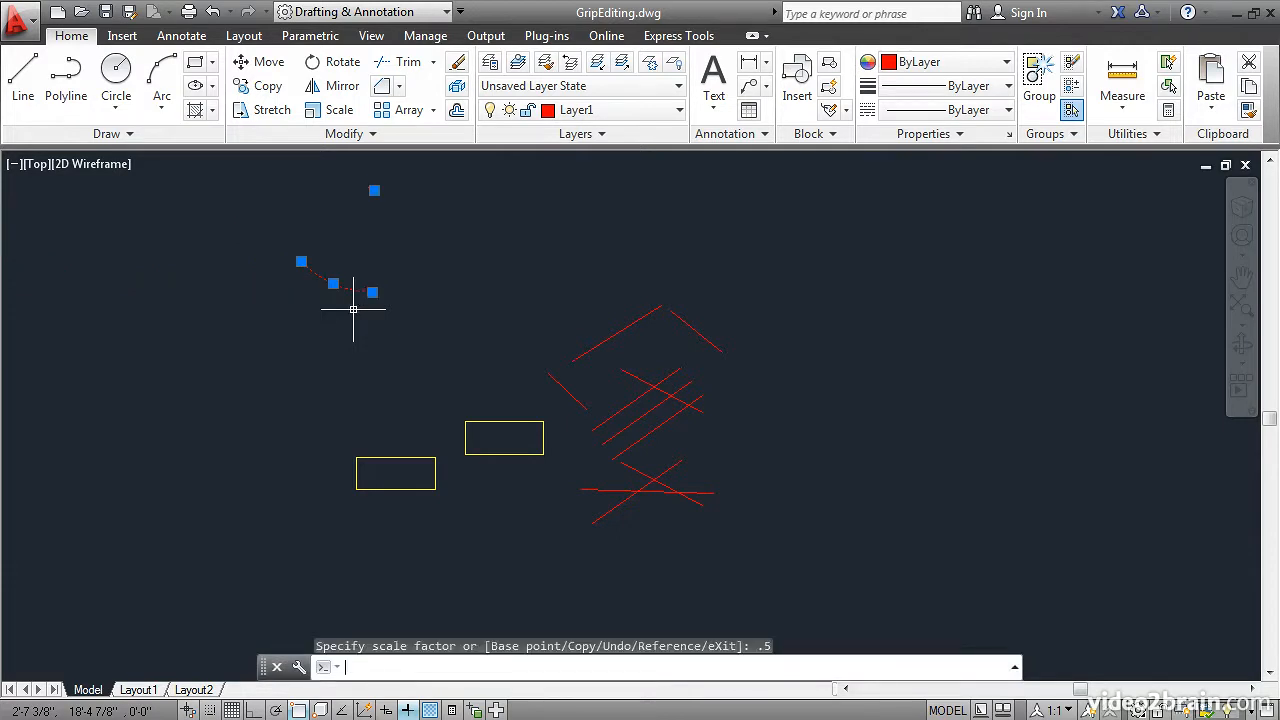
Mirror the arc across a diagonal line rising to the right from its lower right endpoint, and clear the selection.
left_click(372, 293)
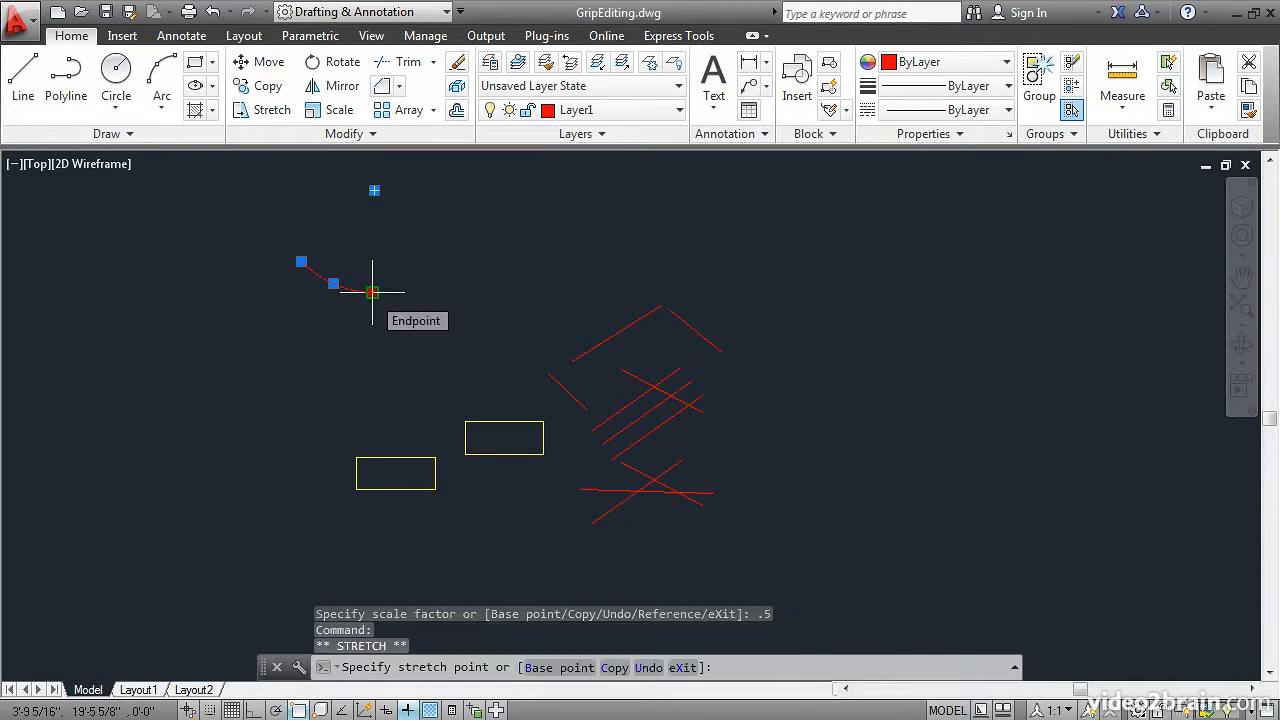
key("space")
key("space")
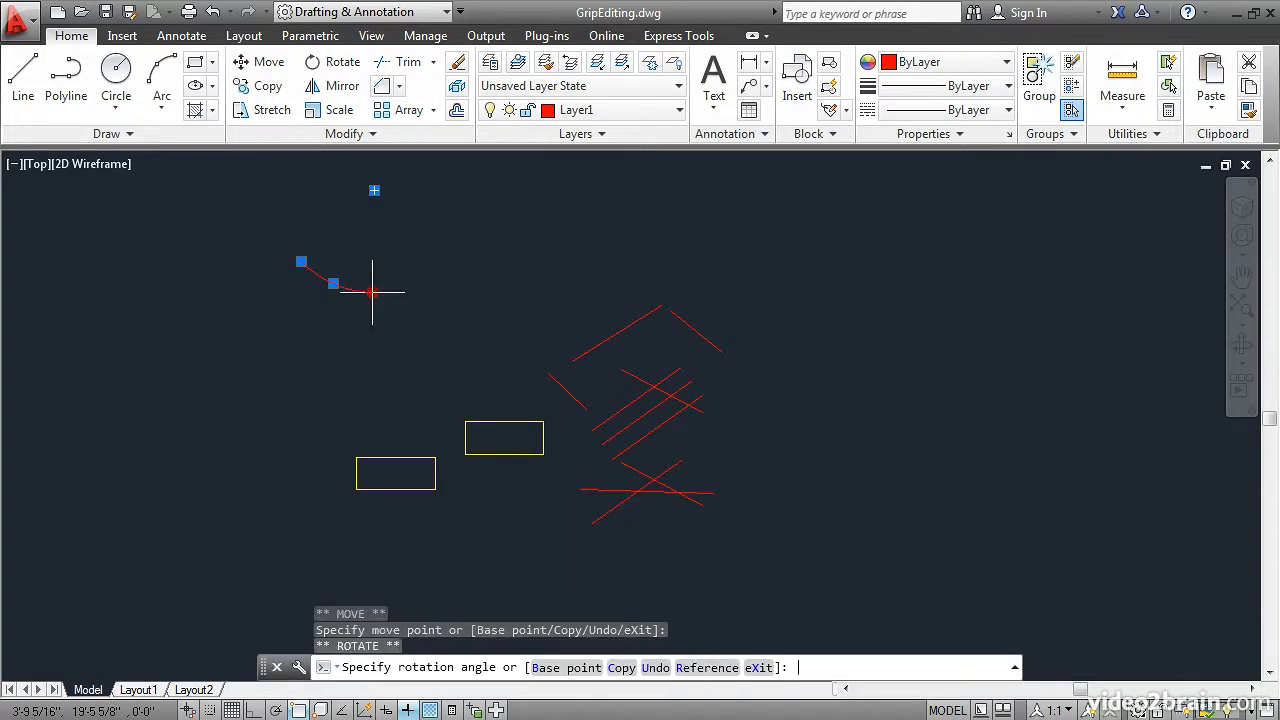
key("space")
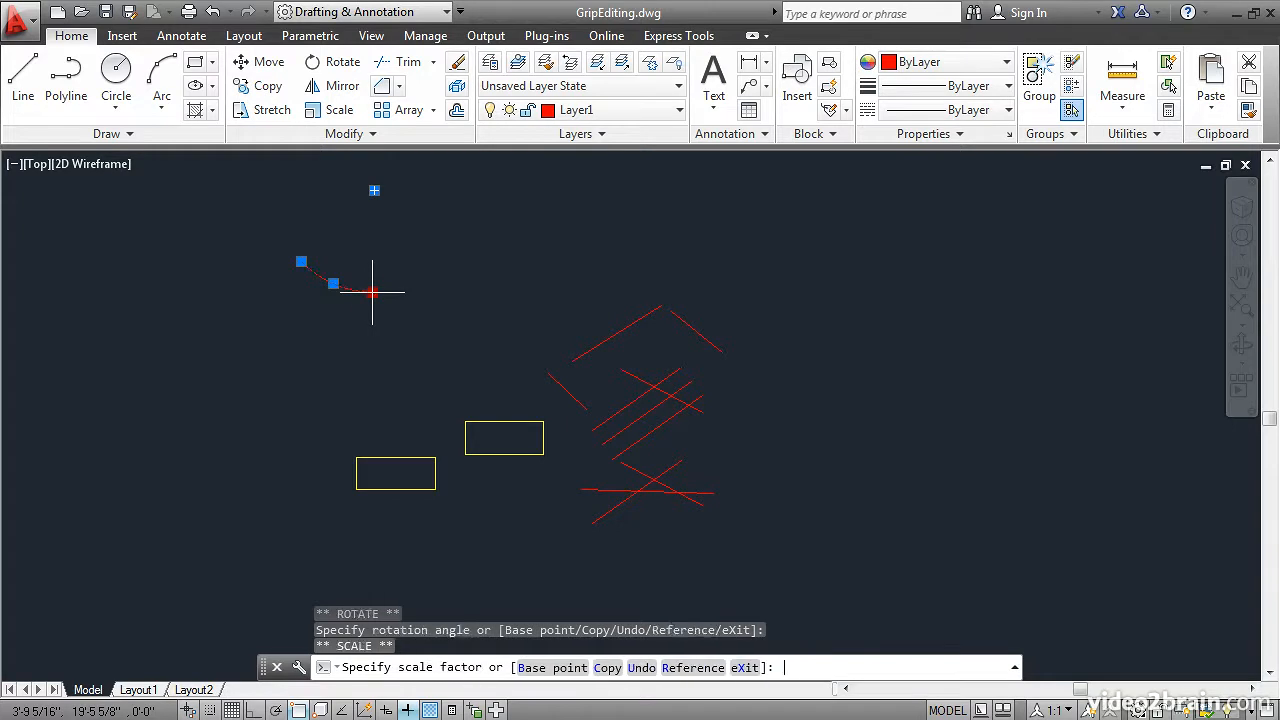
key("space")
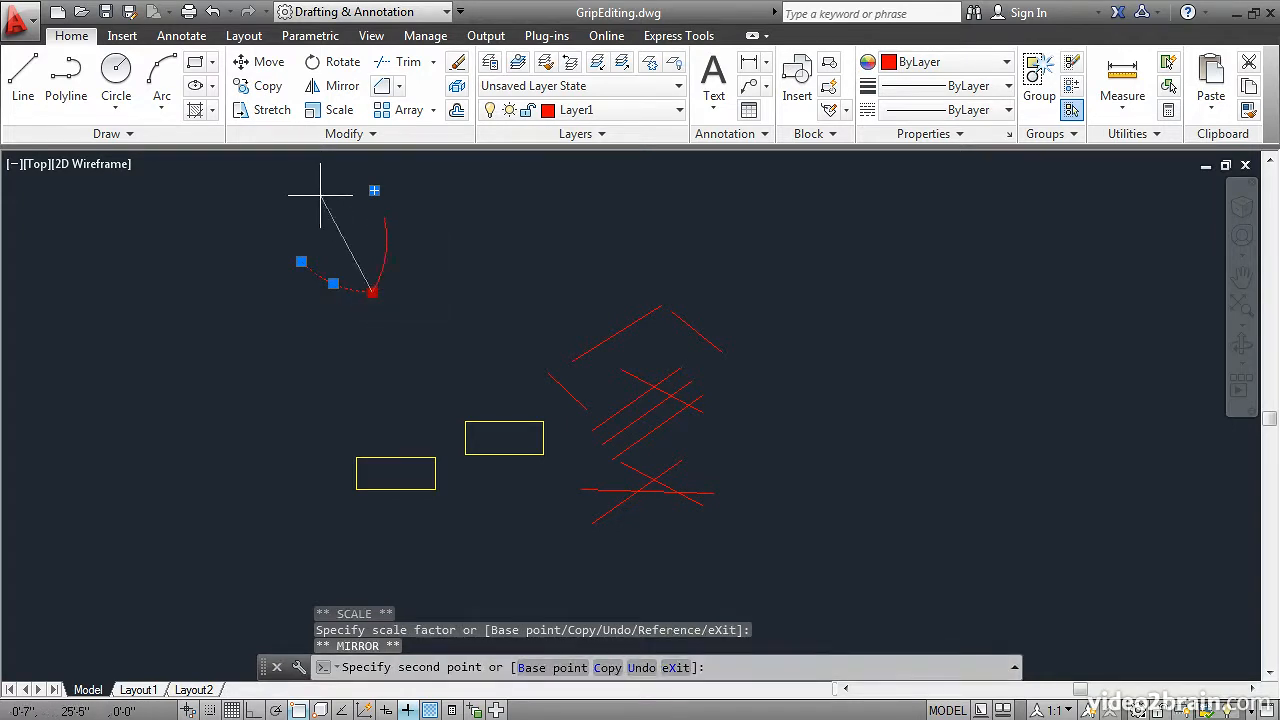
left_click(433, 229)
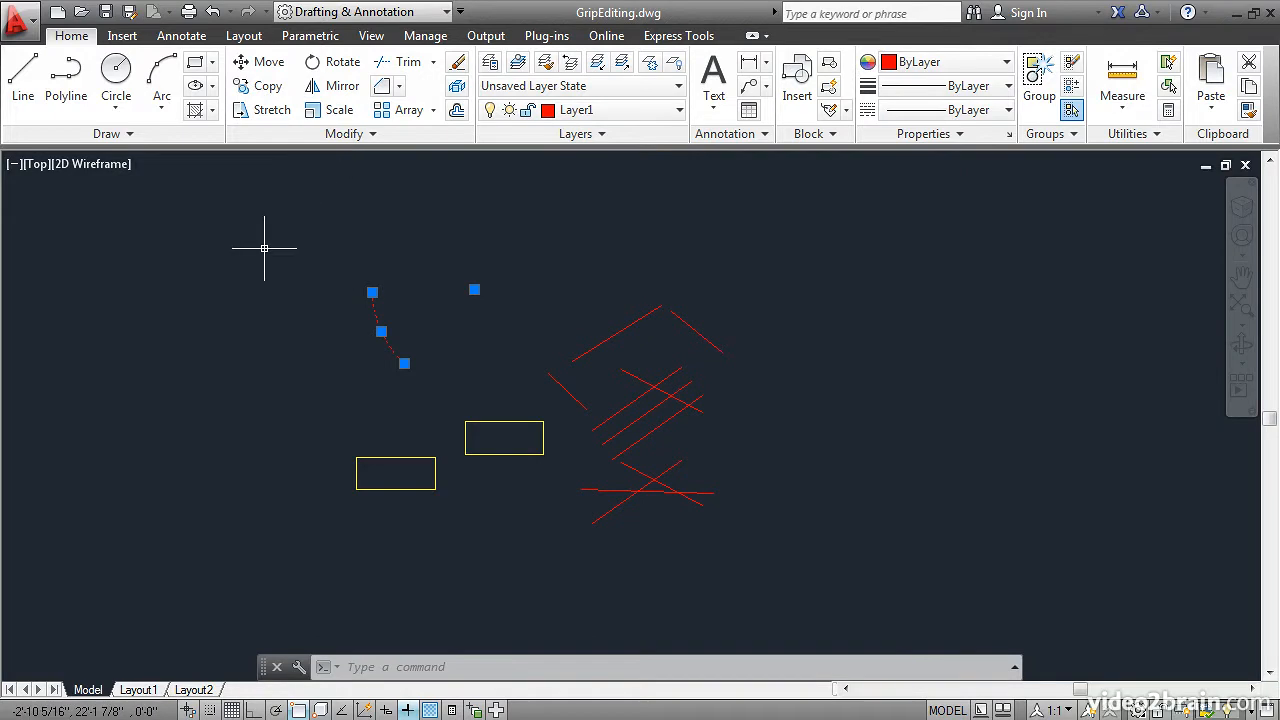
key("Escape")
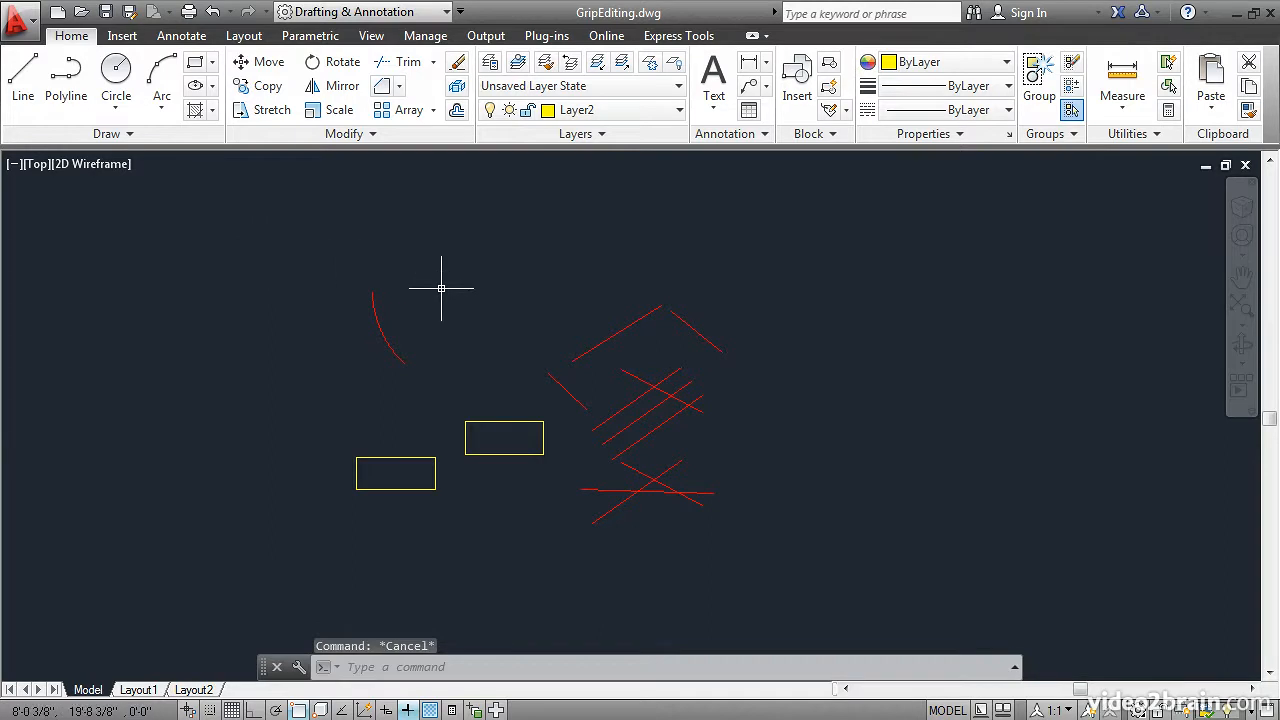
Stretch the upper edge of the right yellow rectangle straight up with Ortho on, to nearly double its height.
left_click(491, 422)
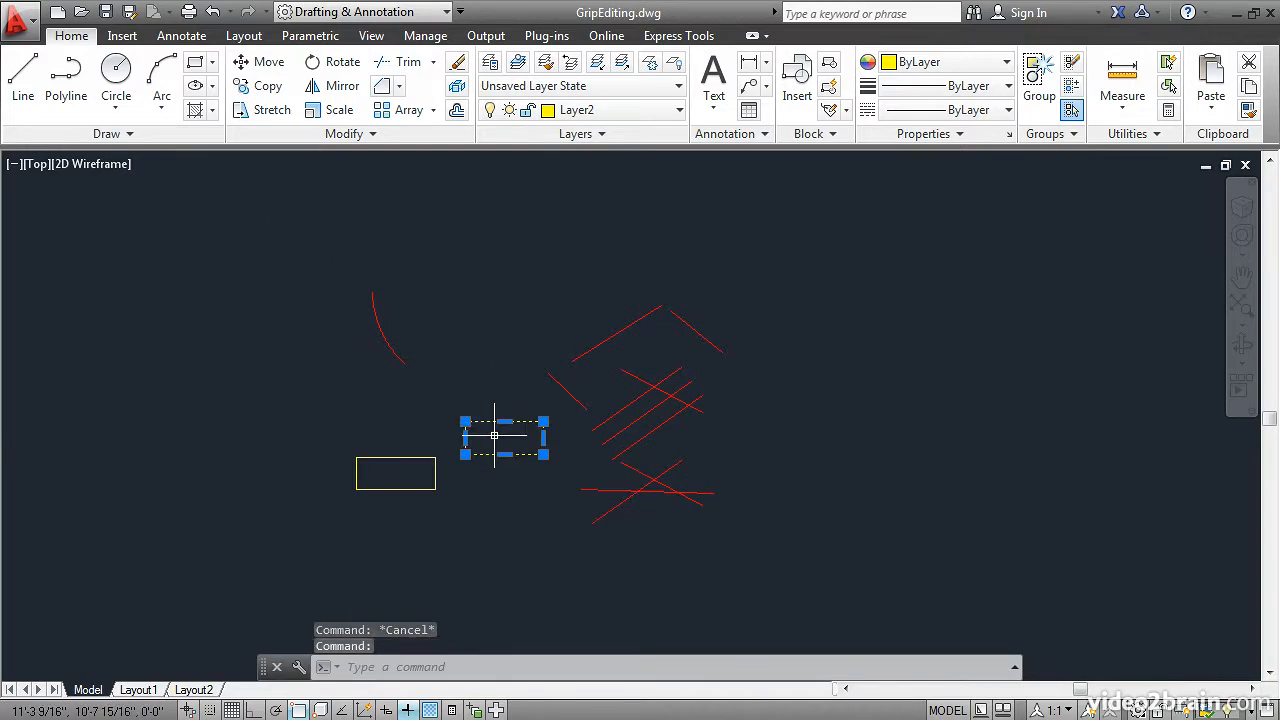
scroll(494, 435, "up", 2)
scroll(500, 435, "up", 2)
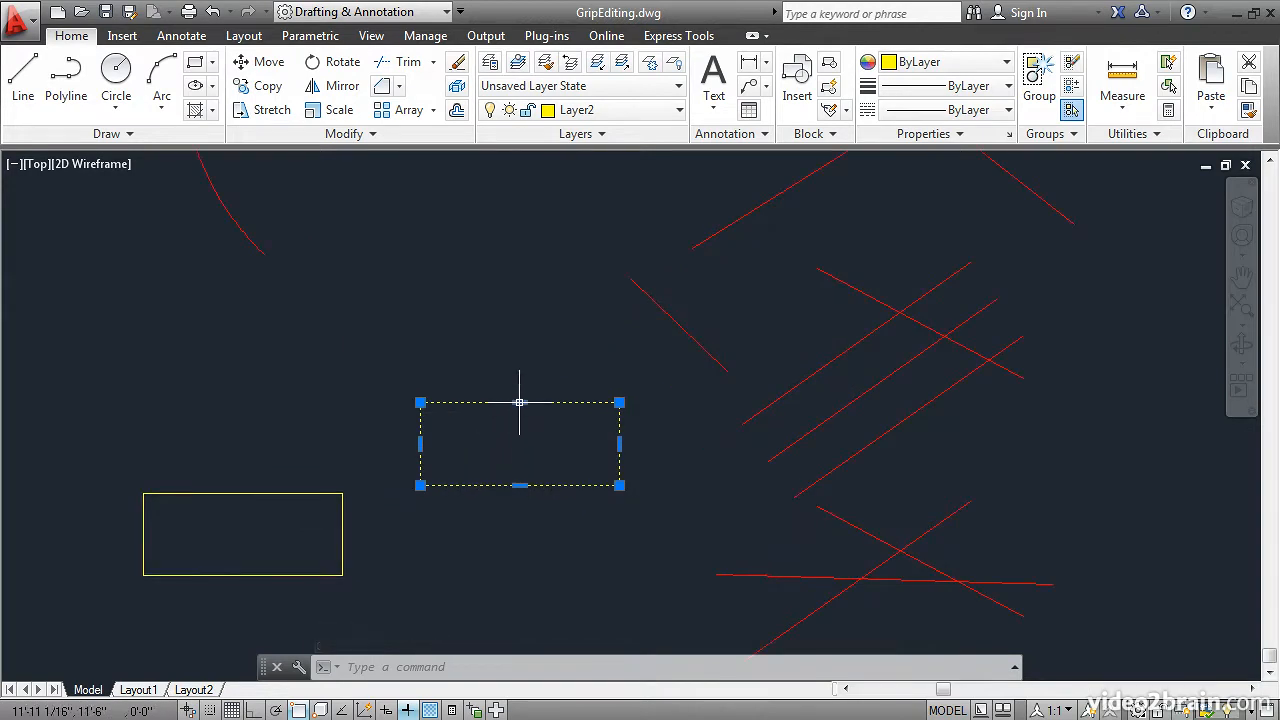
left_click(519, 402)
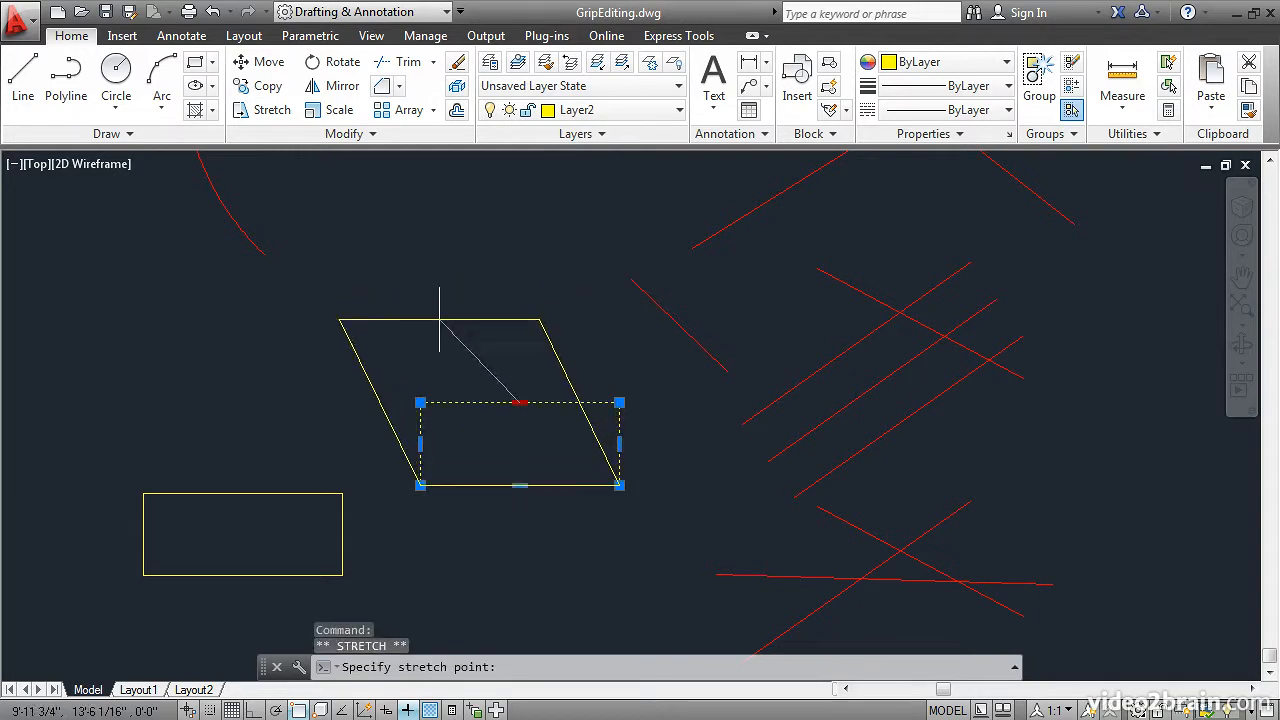
left_click(254, 710)
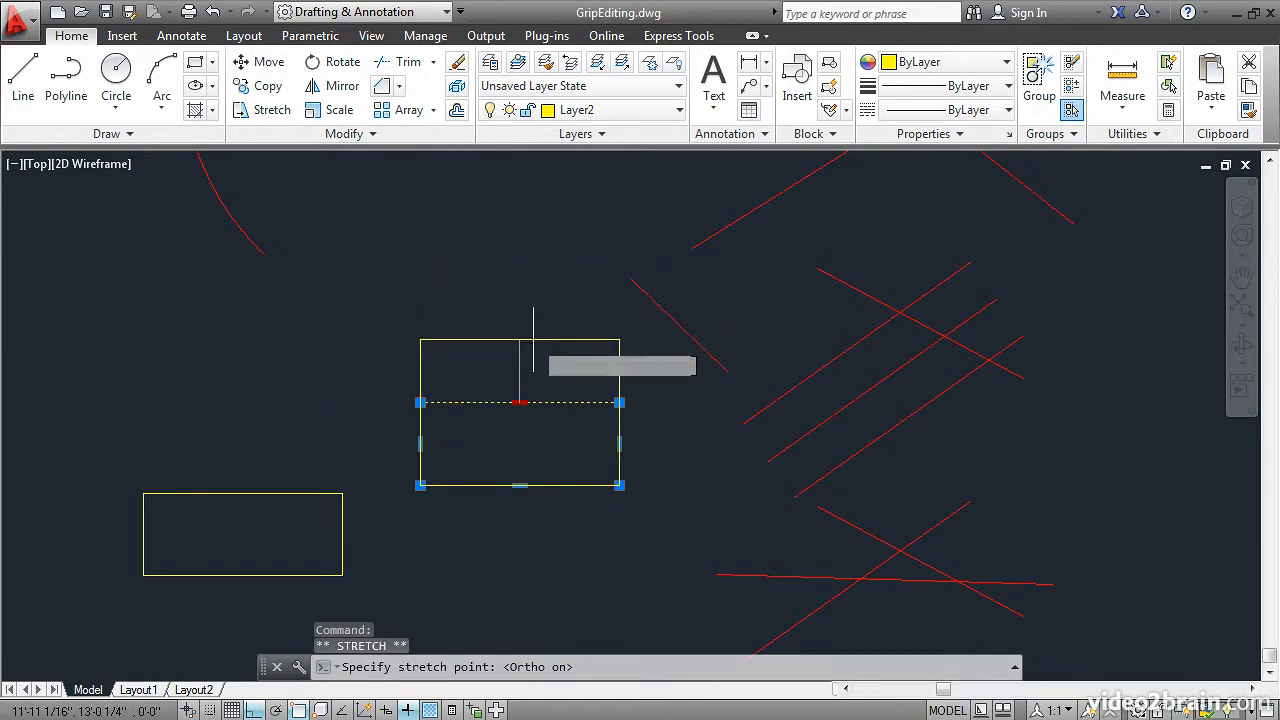
left_click(520, 327)
Convert the stretched rectangle's upper edge to an arc segment bulging upward.
mouse_move(519, 328)
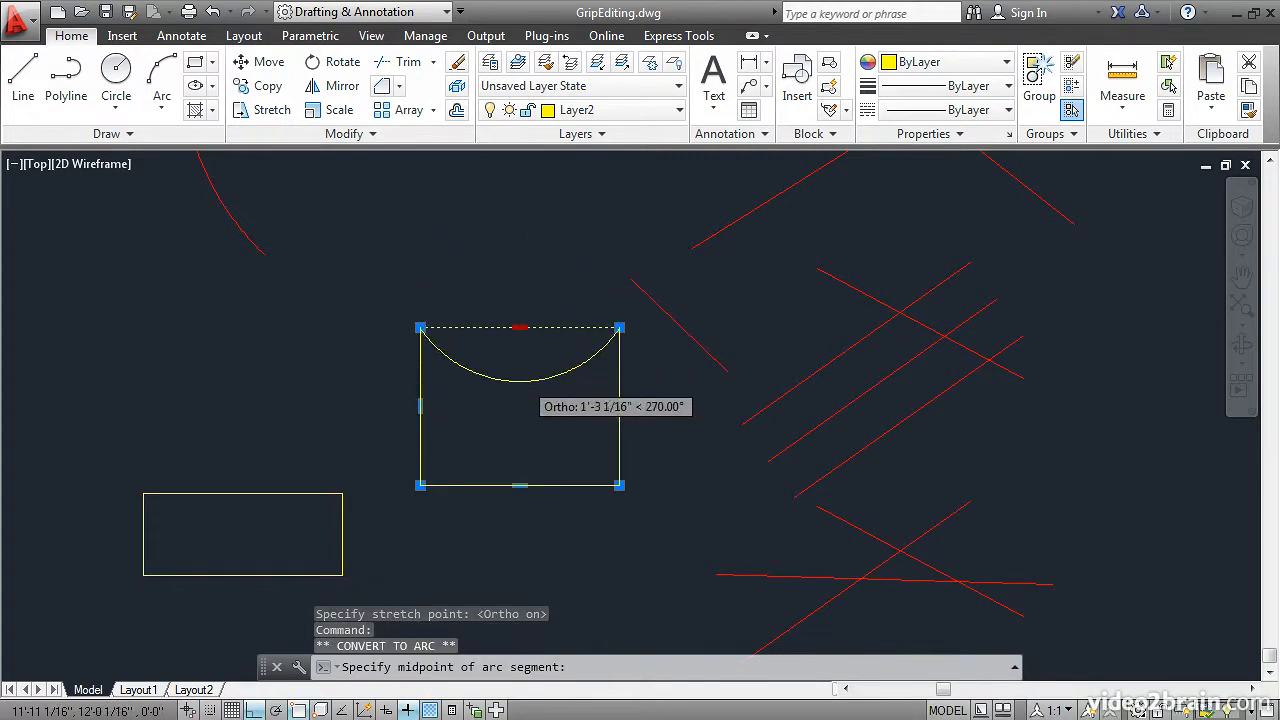
left_click(522, 262)
mouse_move(519, 262)
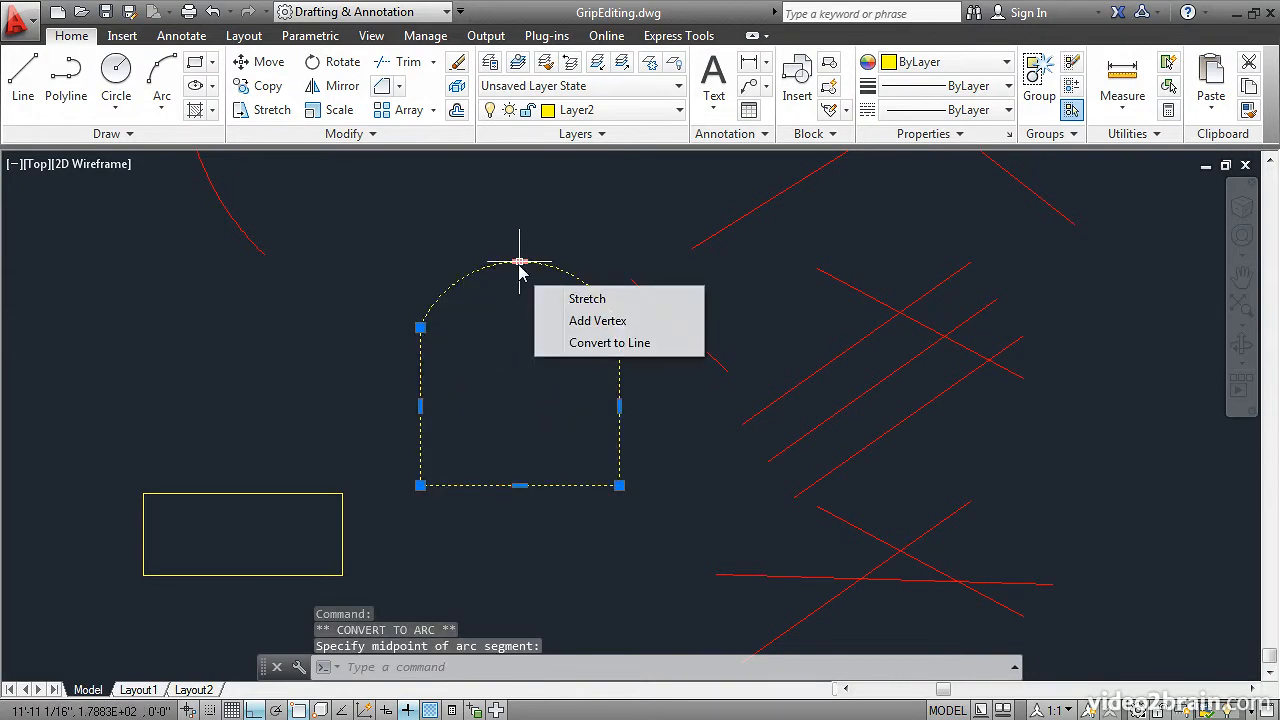
Add a vertex to the shape's upper arc, centred level with the arc's ends to form two equal arcs, and clear the selection.
left_click(575, 320)
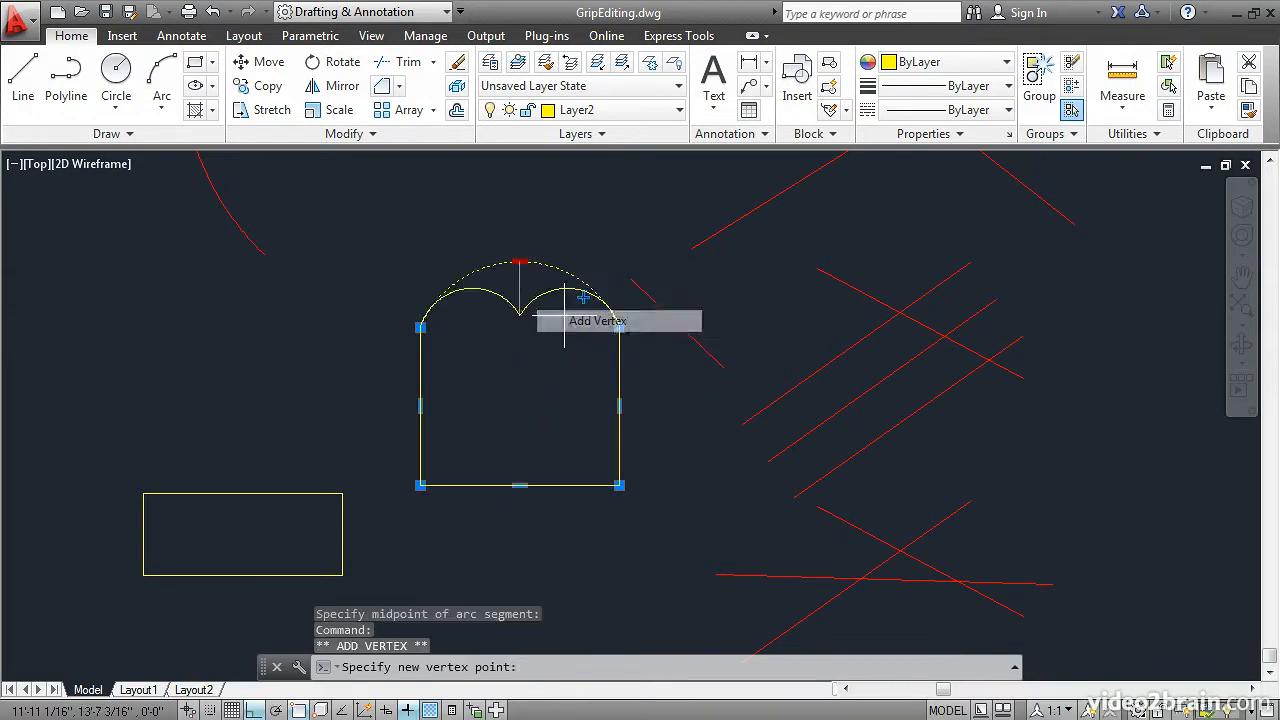
left_click(519, 370)
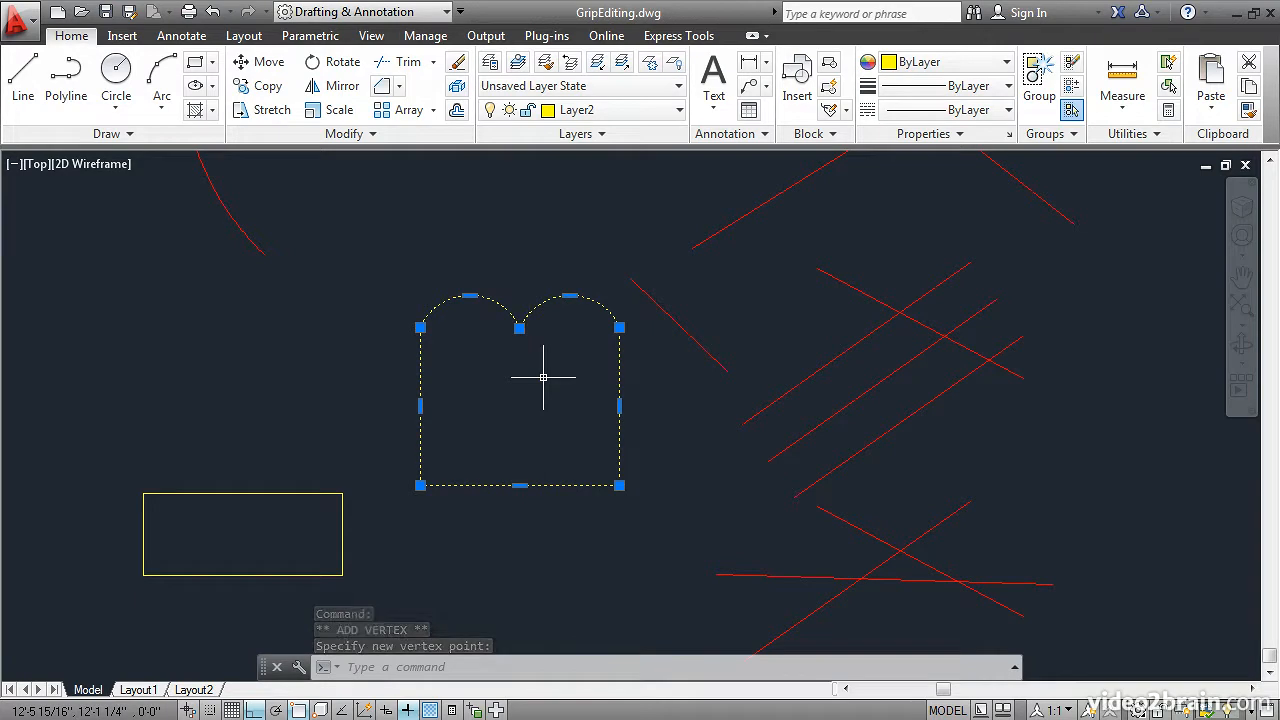
key("Escape")
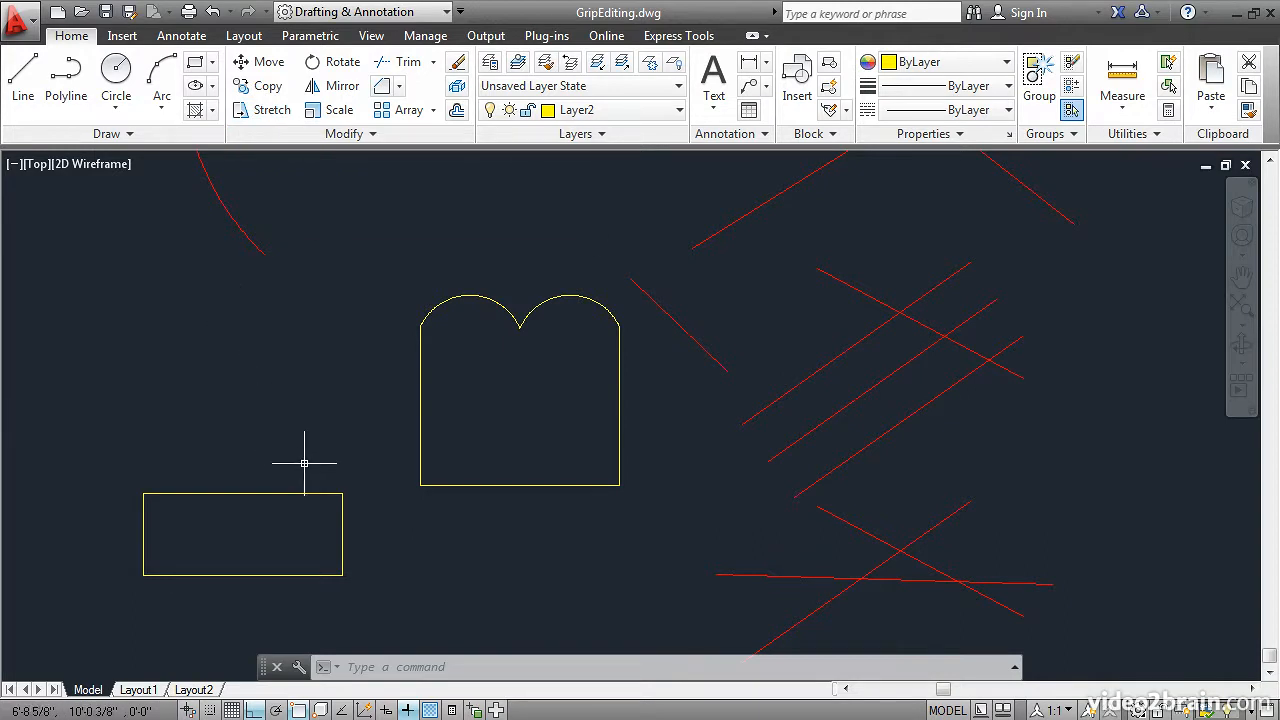
Stretch both upper corners of the left yellow rectangle's three upper lines together straight up to nearly triple its height, and clear the selection.
left_click(366, 524)
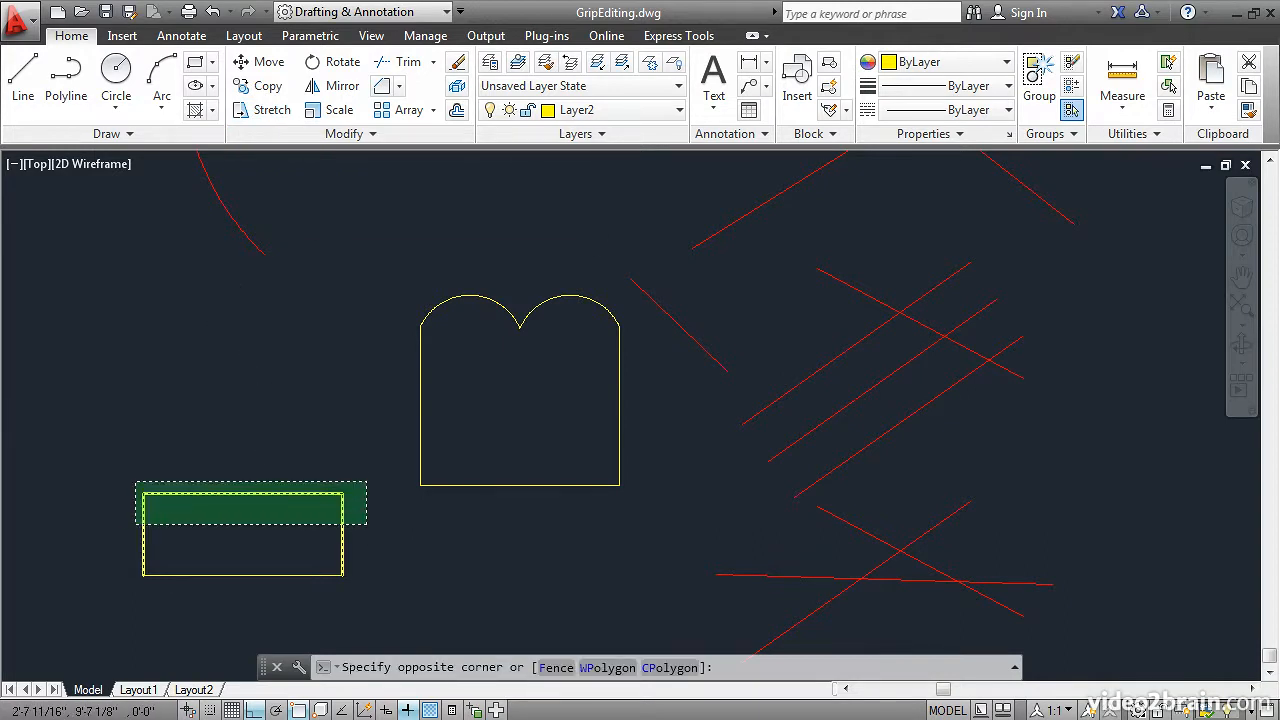
left_click(116, 466)
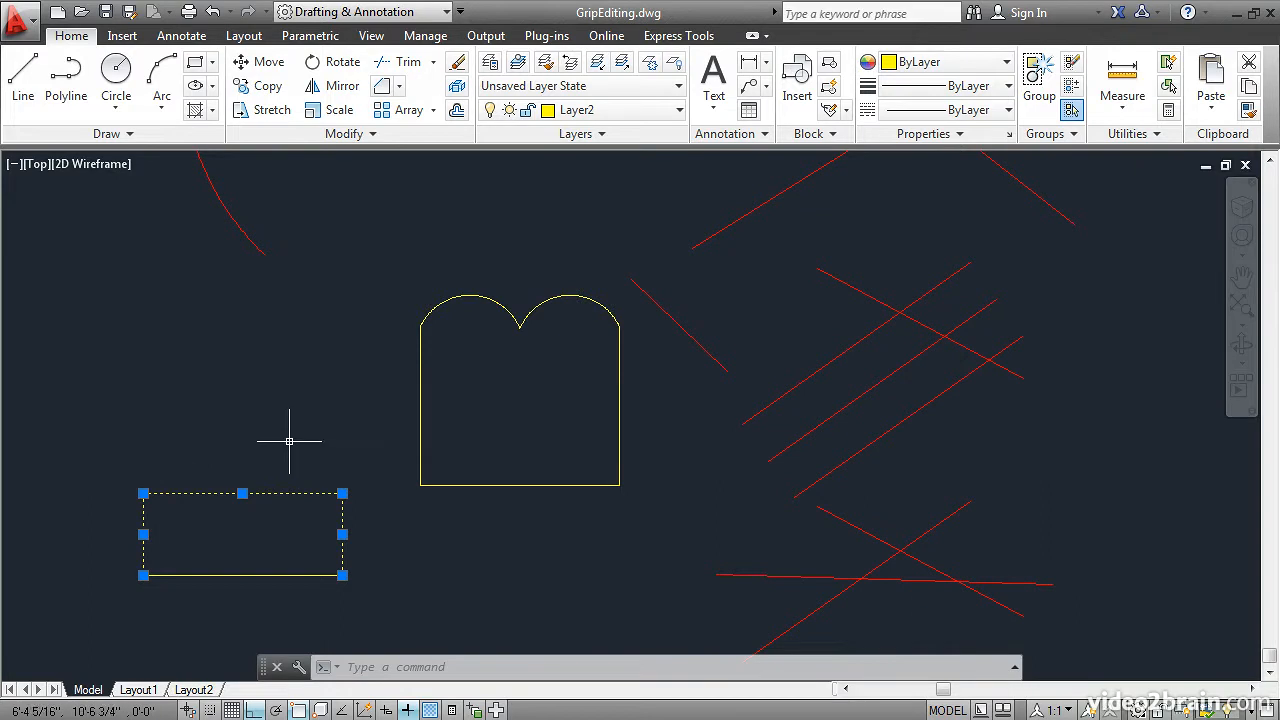
left_click(342, 493, "shift")
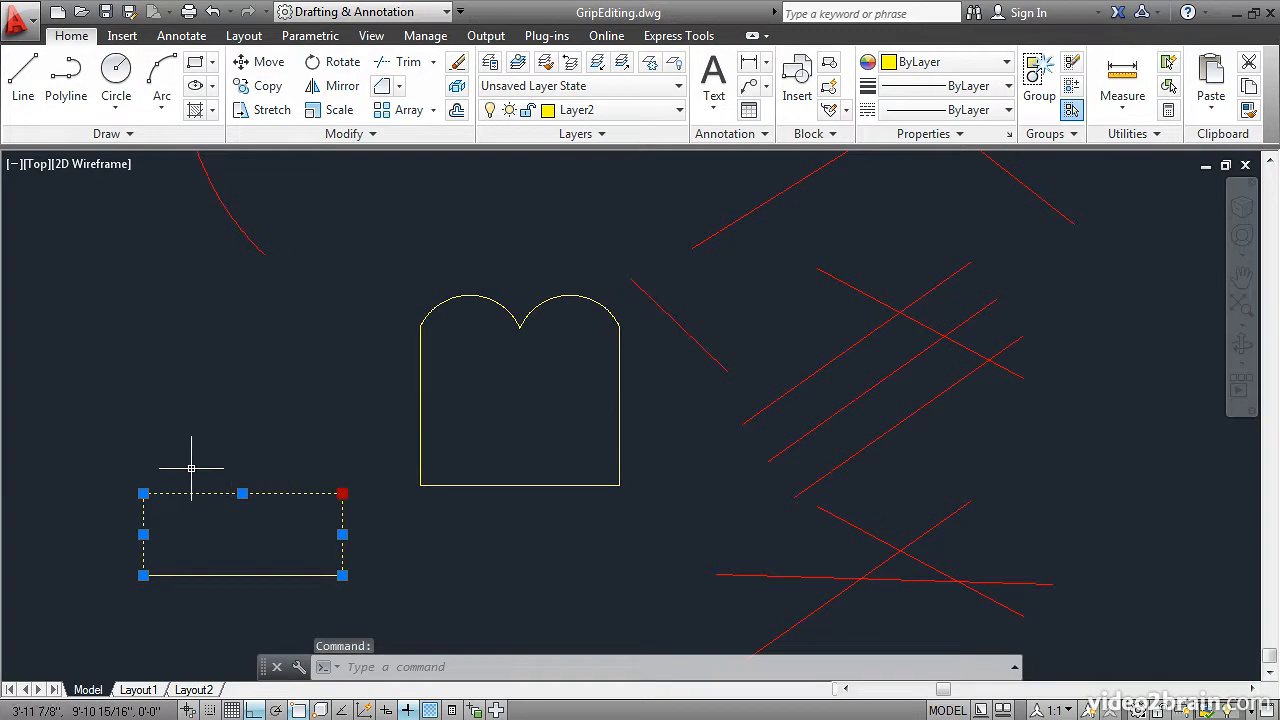
left_click(143, 493, "shift")
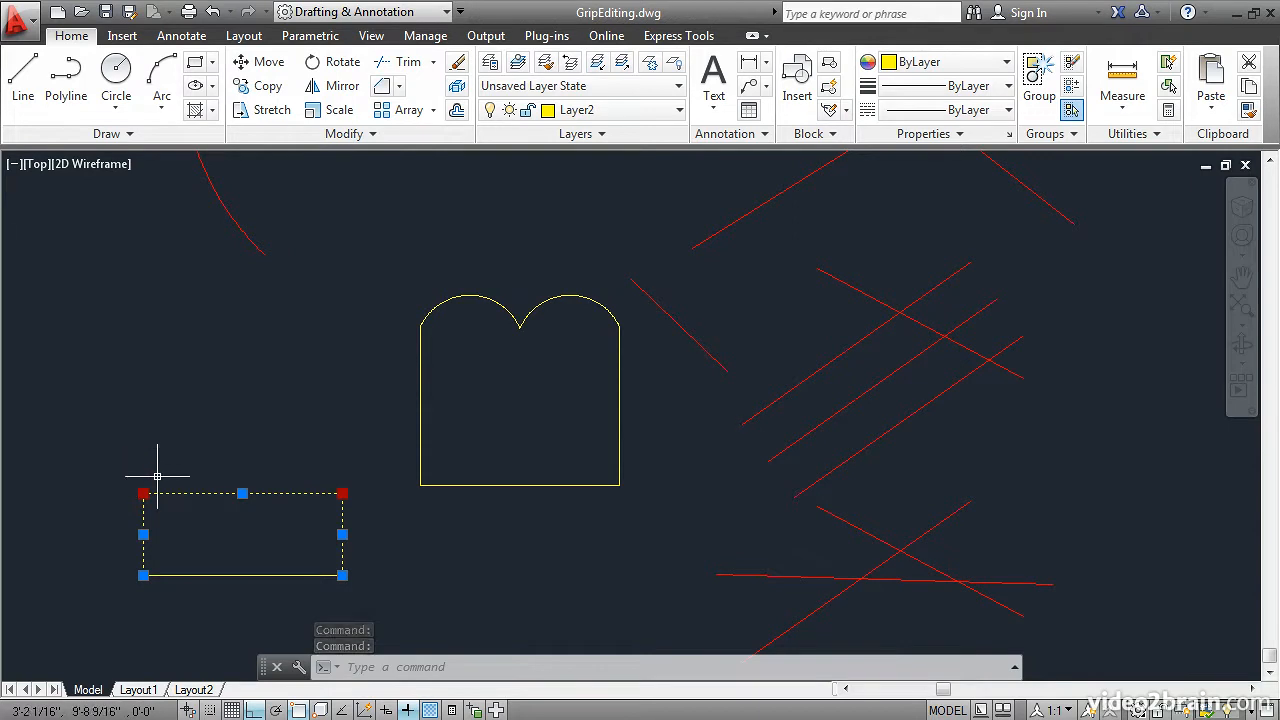
left_click(143, 493)
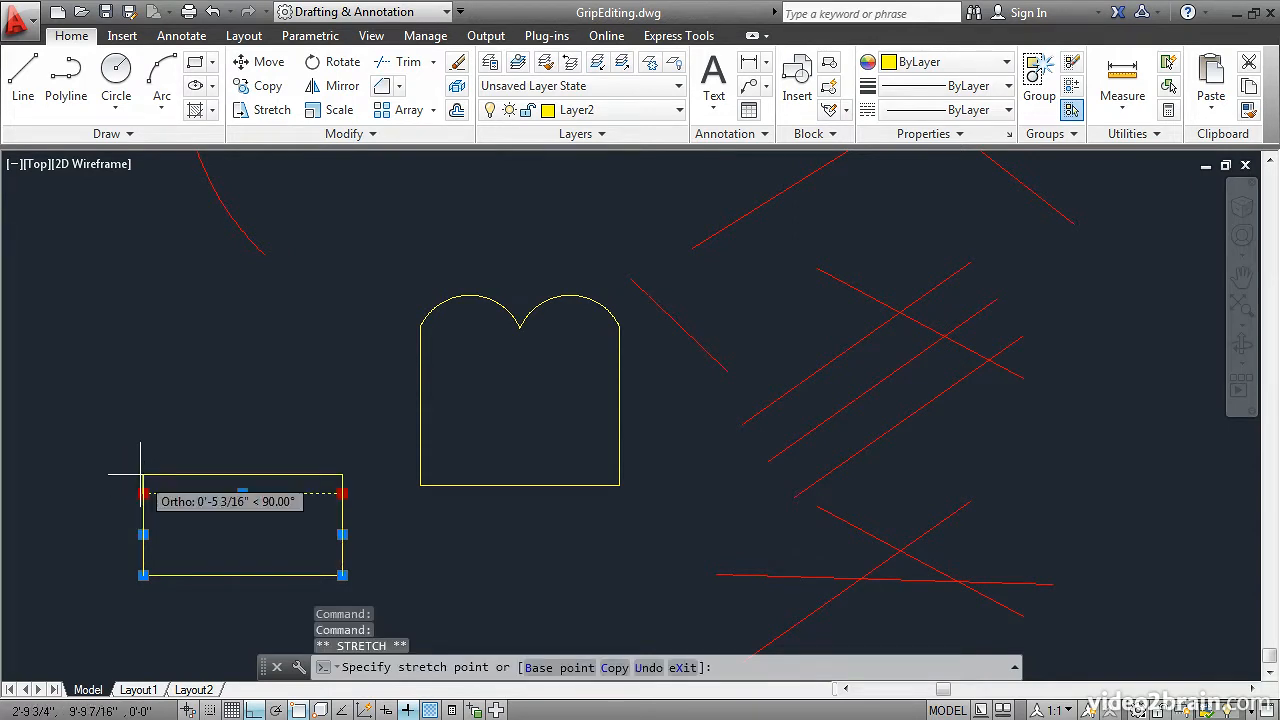
left_click(144, 339)
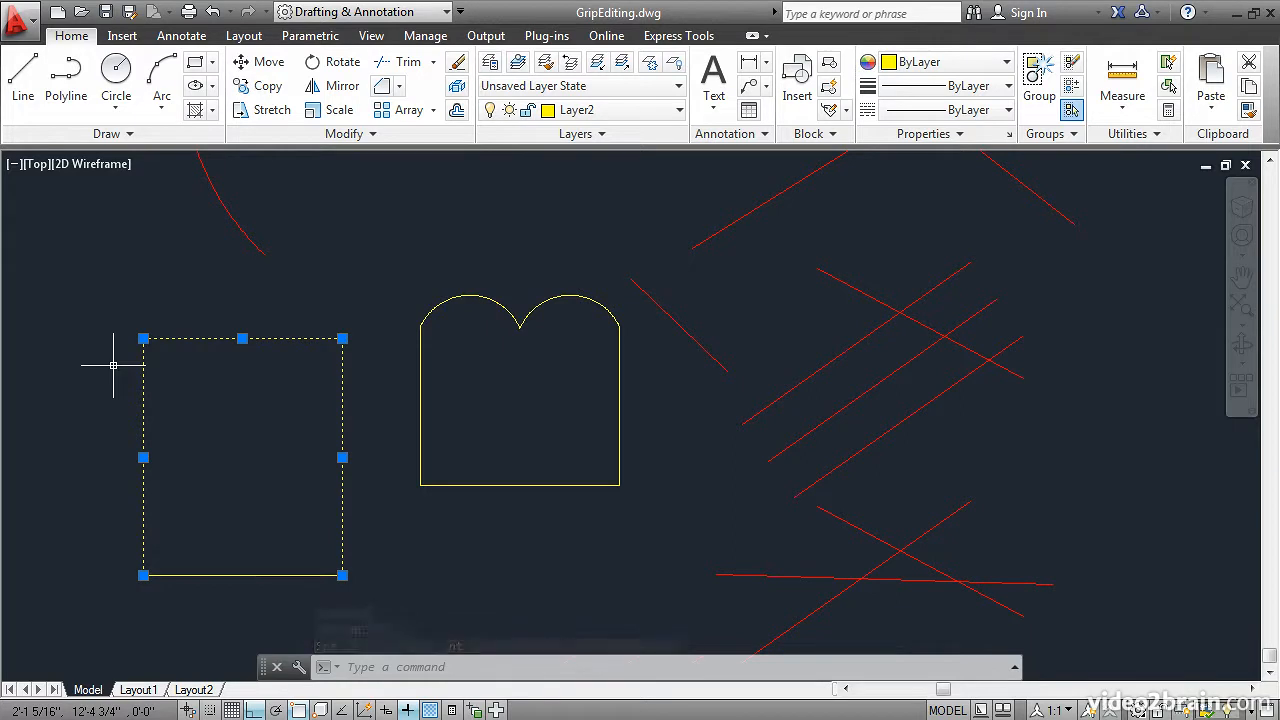
key("Escape")
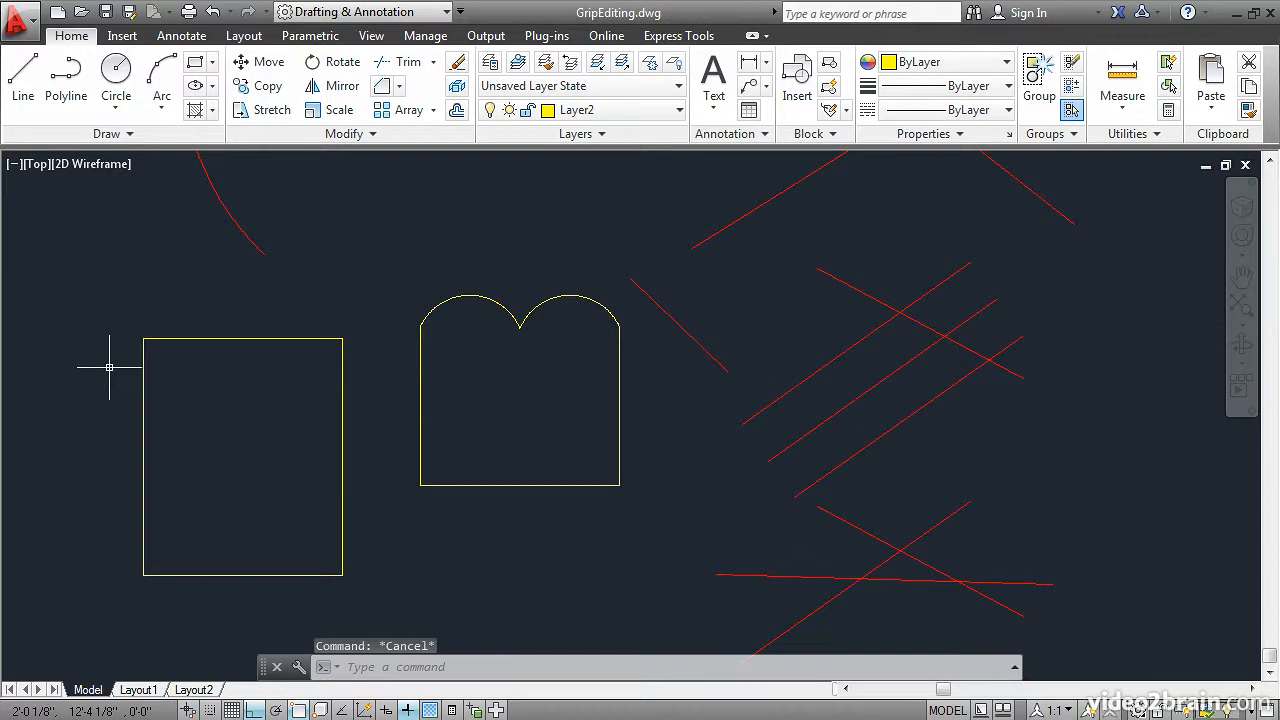